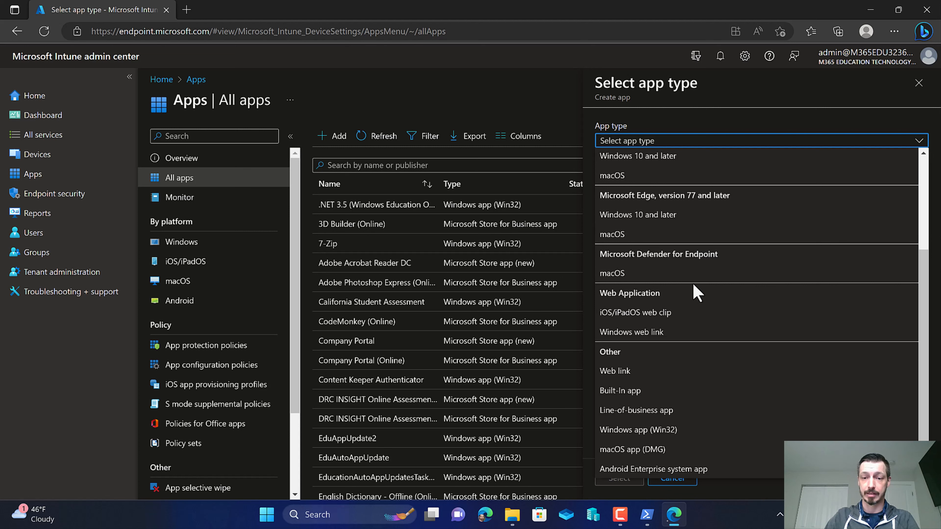
# Start a new app of type Windows app (Win32) and open its app package file selection.
pyautogui.click(650, 432)
pyautogui.click(619, 478)
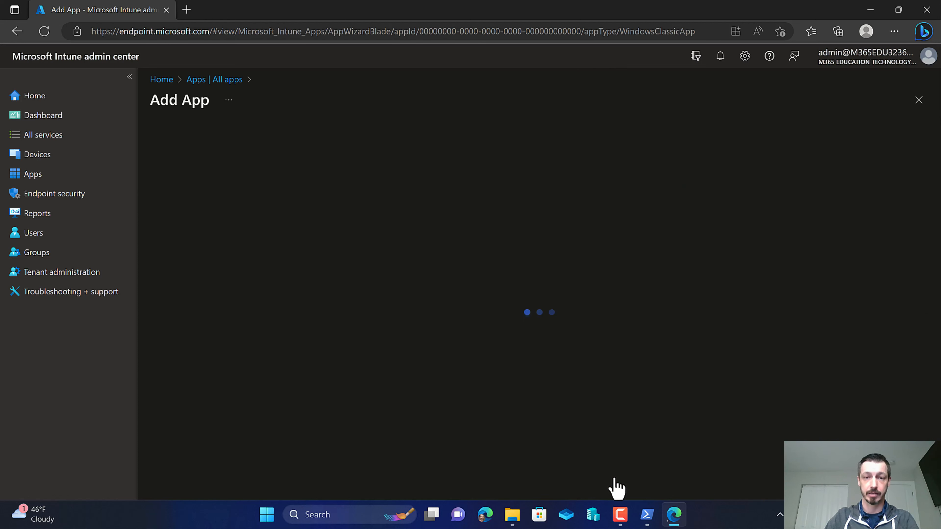
pyautogui.click(347, 179)
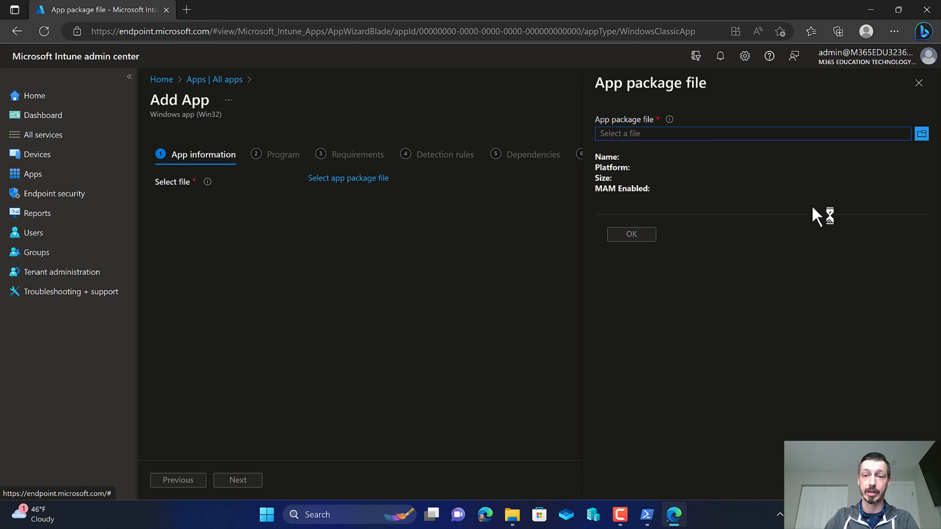
# Load UnifyWksInstaller.intunewin from C:\Scripts\Intunewin\ETS\Unity Workstation\4.4.2023 as the app package file.
pyautogui.click(921, 135)
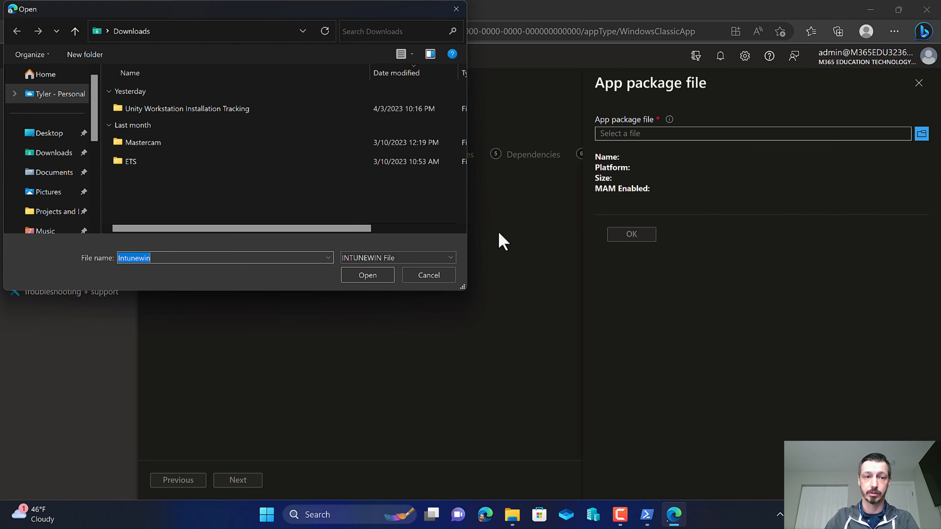
pyautogui.moveTo(221, 11); pyautogui.dragTo(412, 140)
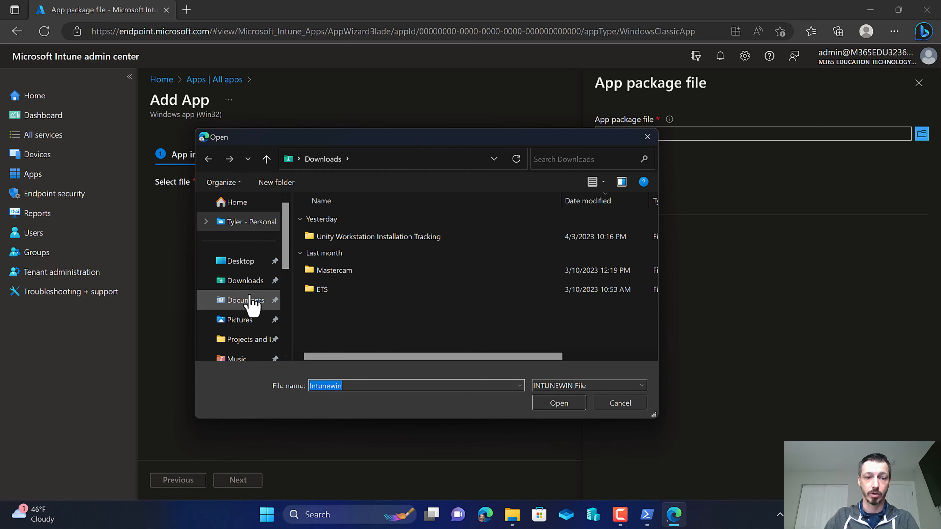
pyautogui.scroll(-5, 252, 302)
pyautogui.click(239, 320)
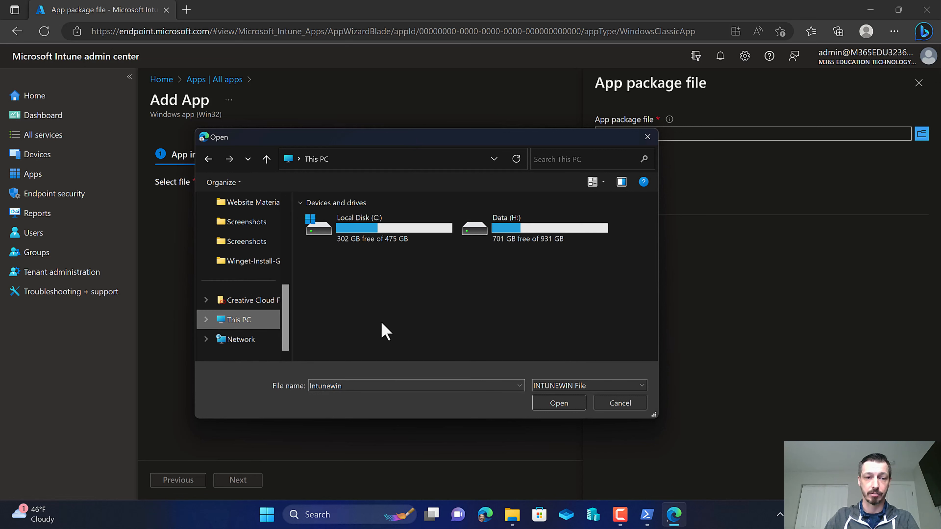
pyautogui.doubleClick(367, 241)
pyautogui.doubleClick(346, 338)
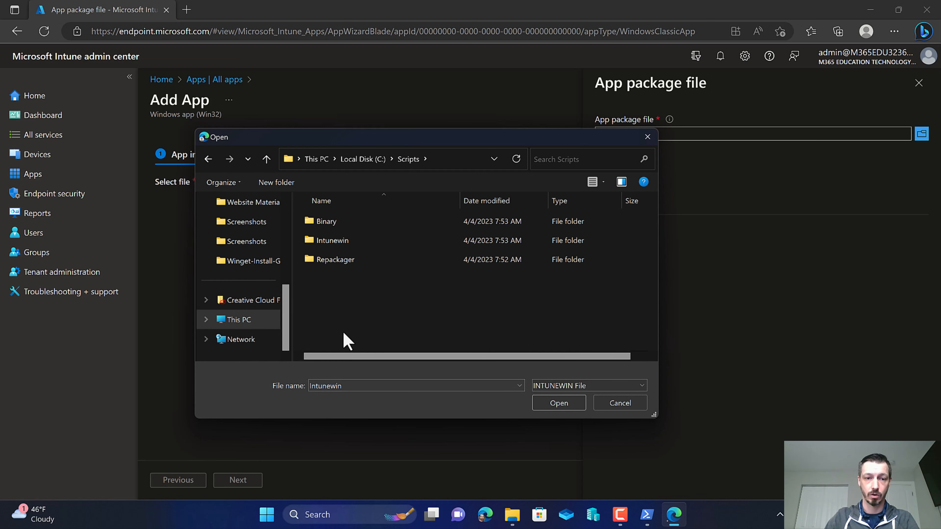
pyautogui.doubleClick(343, 241)
pyautogui.doubleClick(341, 225)
pyautogui.doubleClick(341, 225)
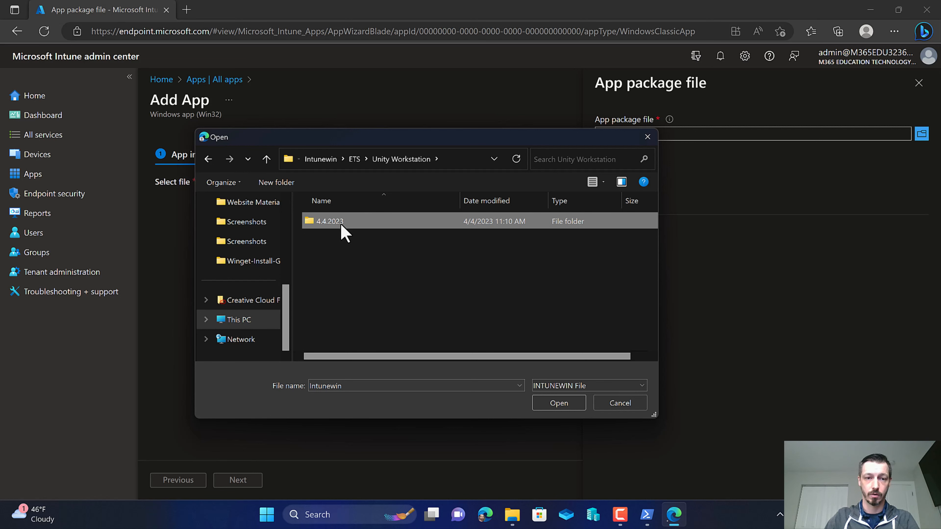
pyautogui.doubleClick(341, 225)
pyautogui.doubleClick(341, 225)
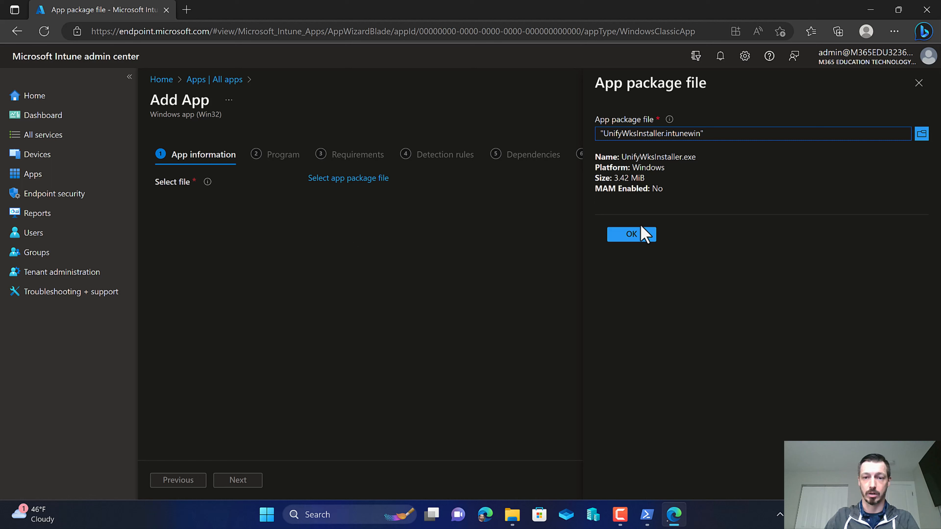
pyautogui.click(633, 234)
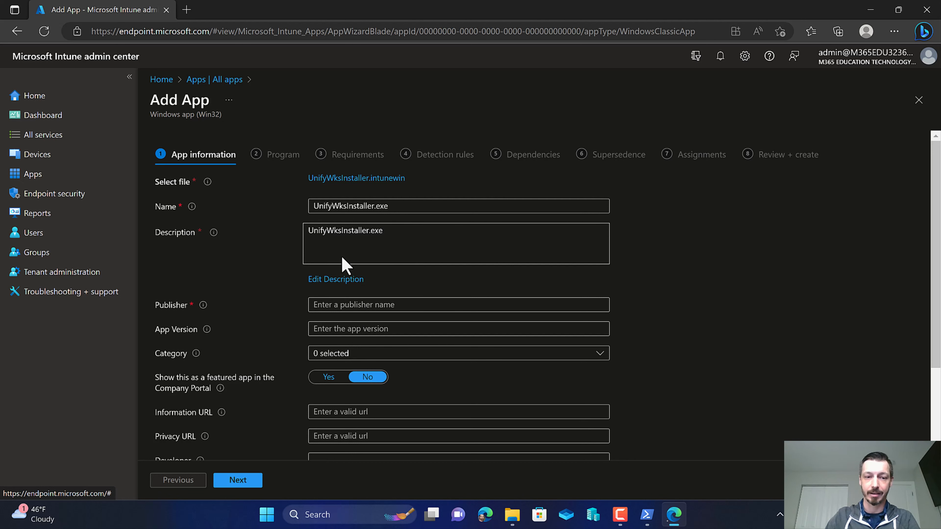
# Enter ETS as the app's publisher and continue to the Program settings.
pyautogui.scroll(-1, 339, 267)
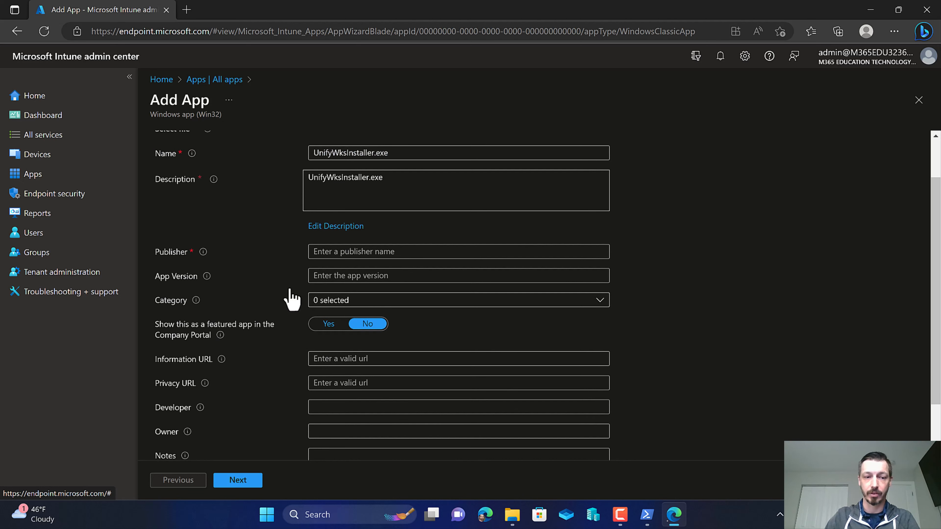
pyautogui.click(245, 481)
pyautogui.click(345, 252)
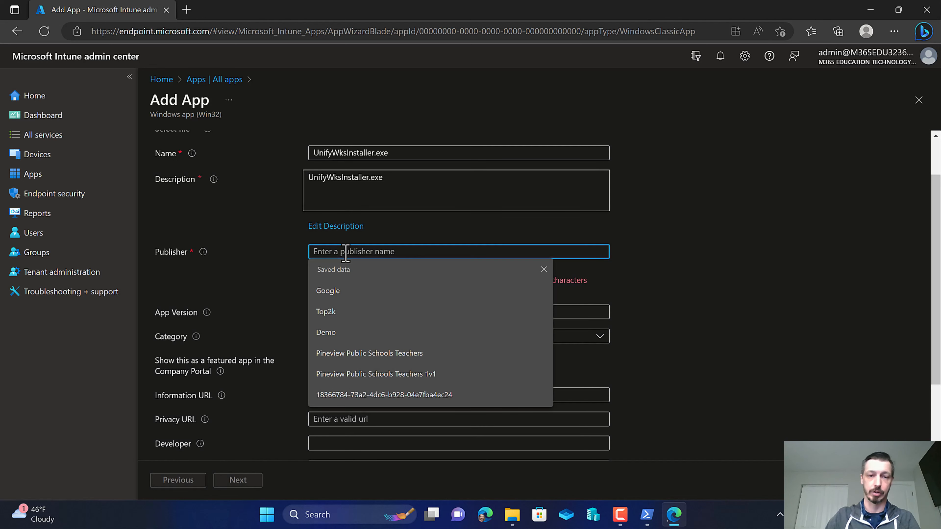
pyautogui.write('ETS')
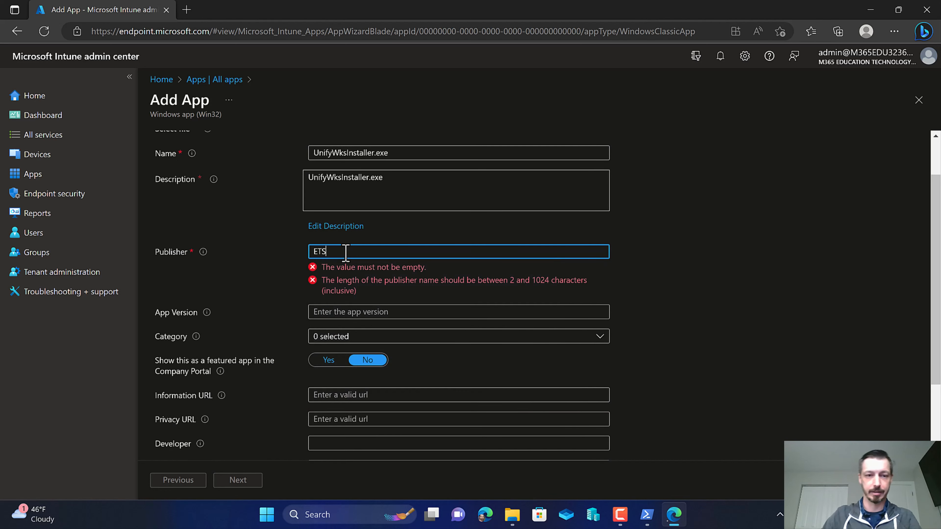
pyautogui.click(245, 483)
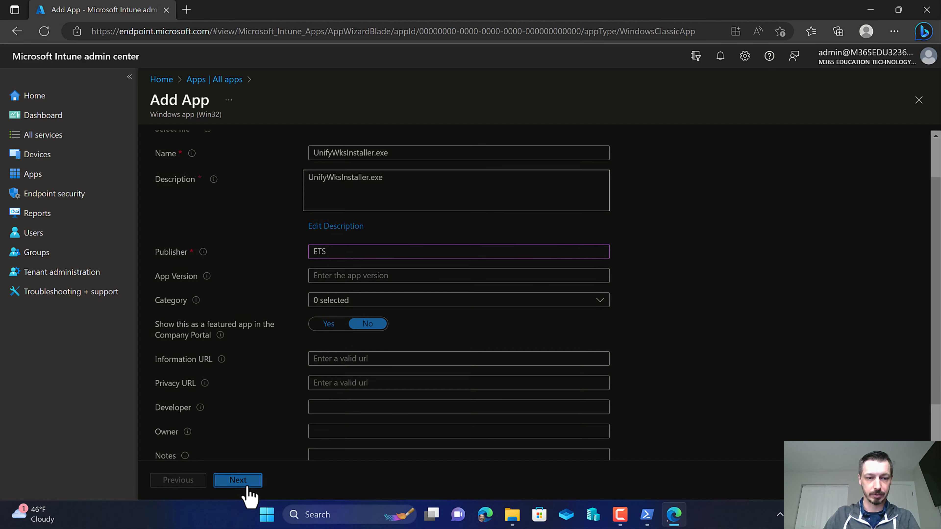
# Open the Intune admin center's list of all apps in a second browser tab.
pyautogui.click(347, 202)
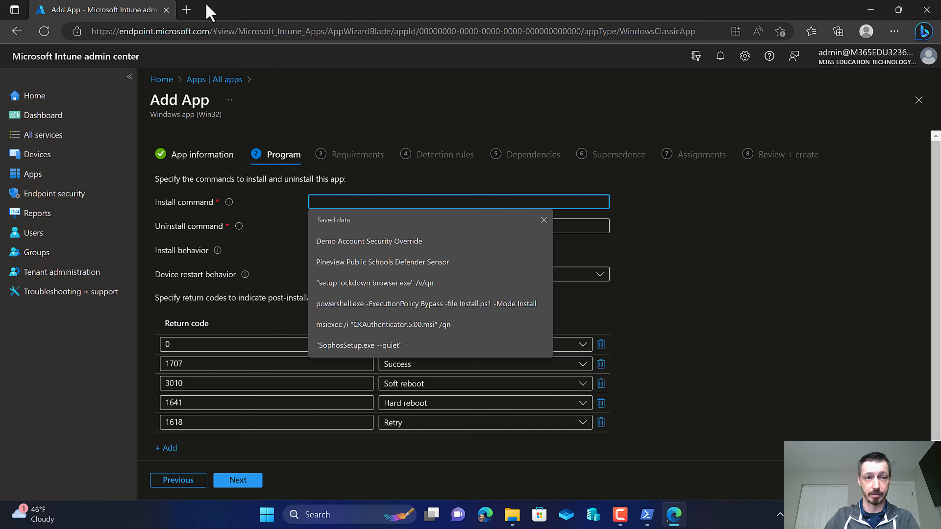
pyautogui.click(187, 10)
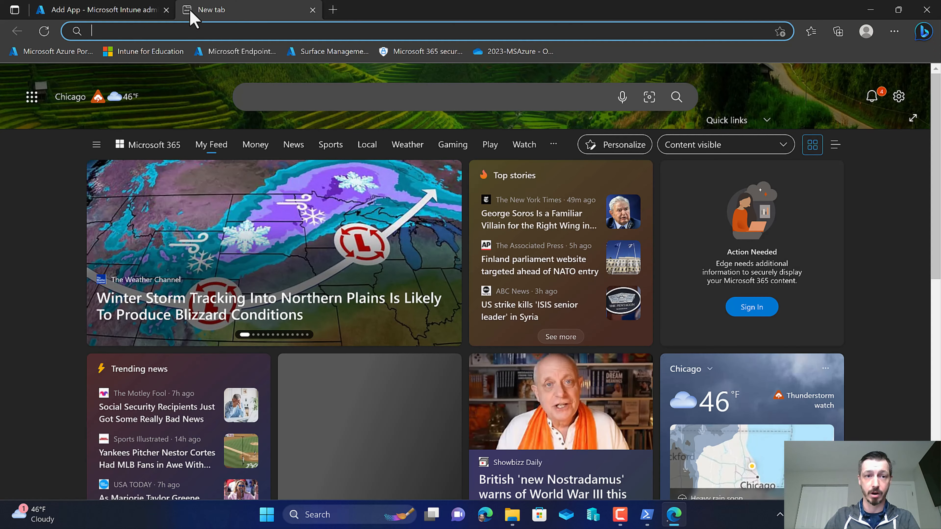
pyautogui.click(258, 54)
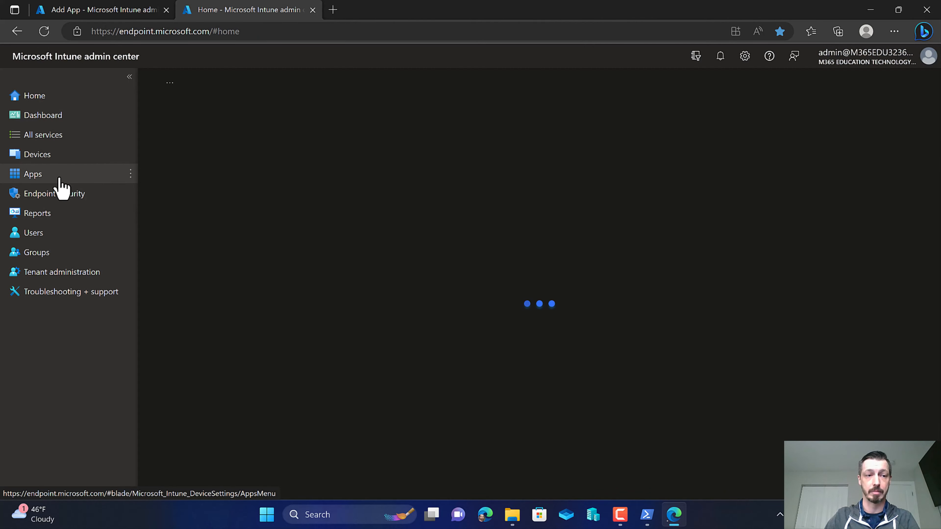
pyautogui.click(60, 181)
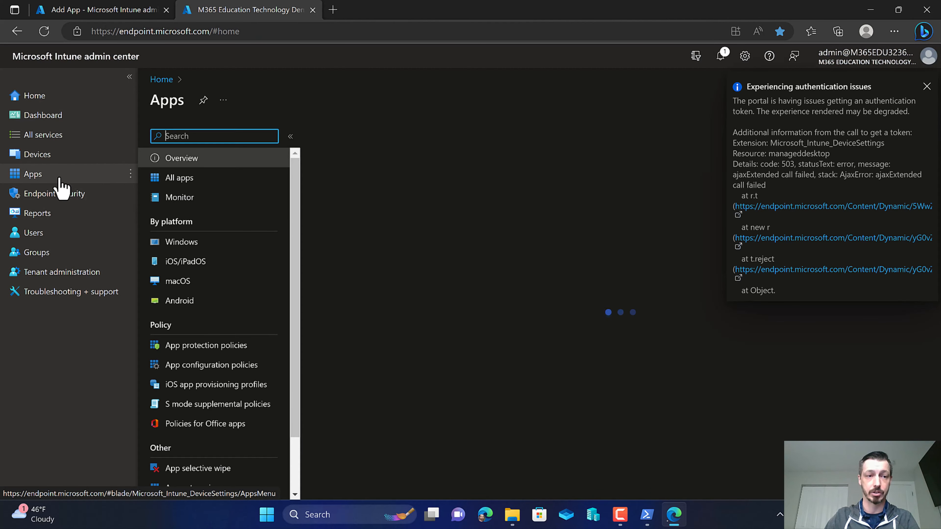
pyautogui.click(203, 180)
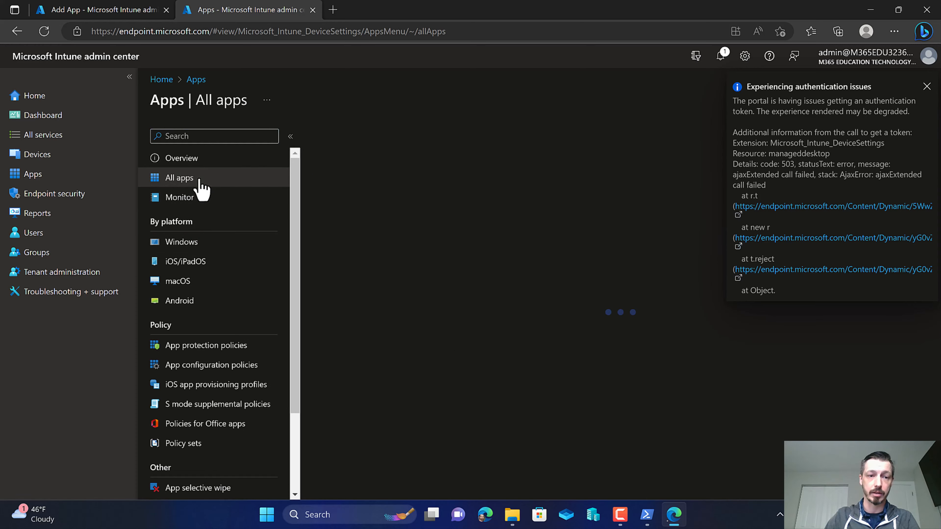
# Load the rest of the app list and open the properties of the existing Unity Workstation app.
pyautogui.scroll(-5, 521, 333)
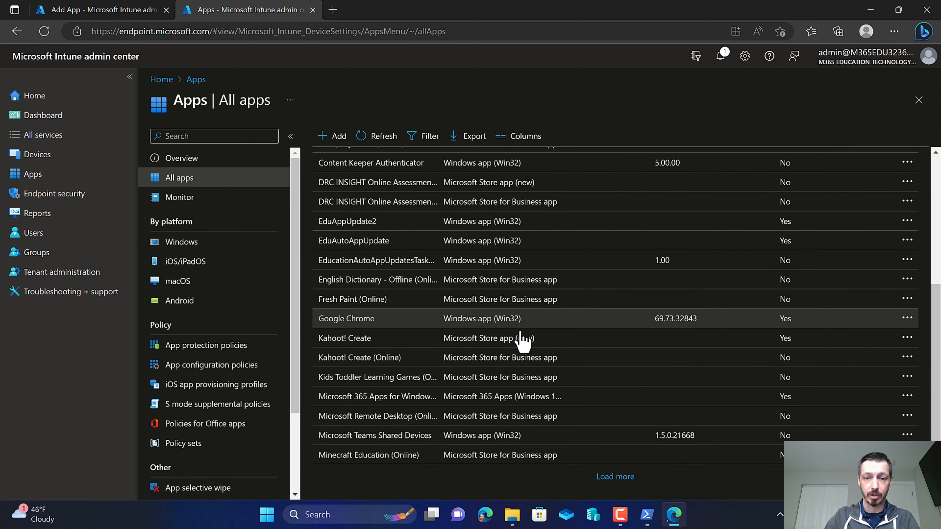
pyautogui.click(625, 478)
pyautogui.scroll(-5, 510, 299)
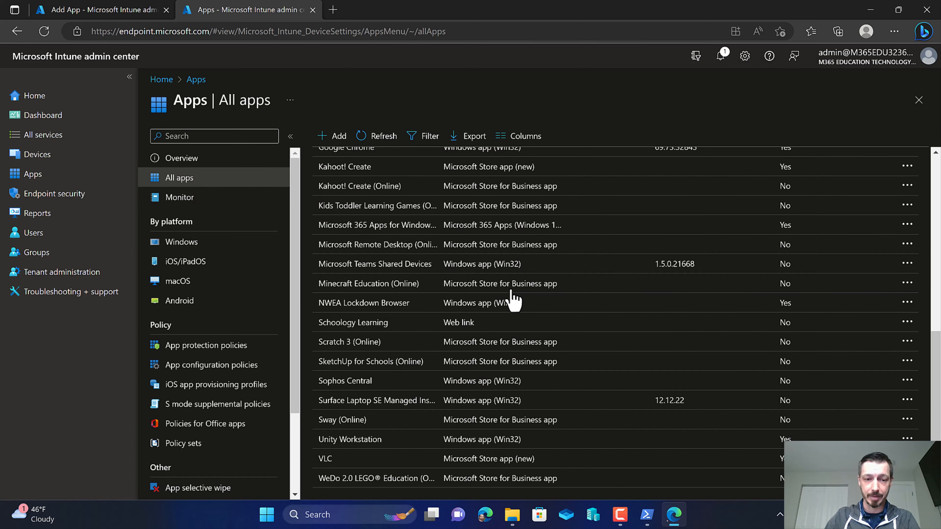
pyautogui.click(490, 452)
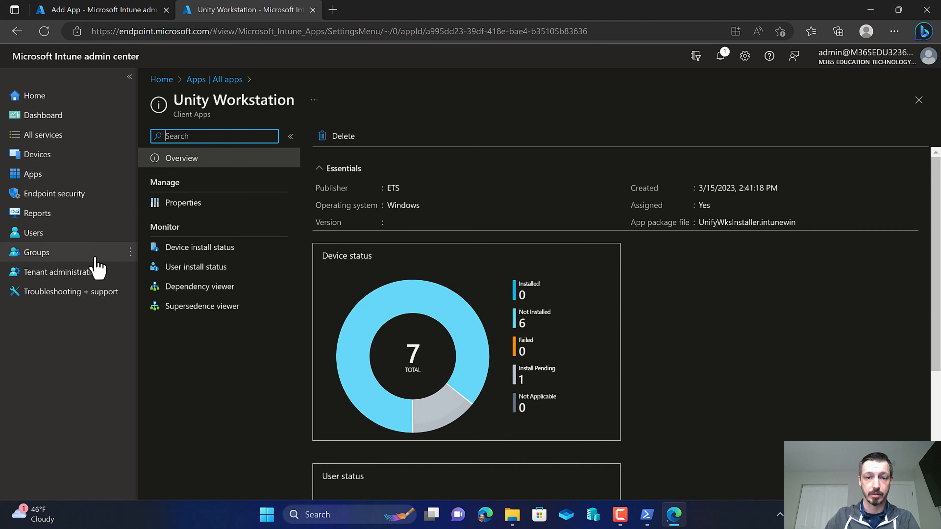
pyautogui.click(193, 247)
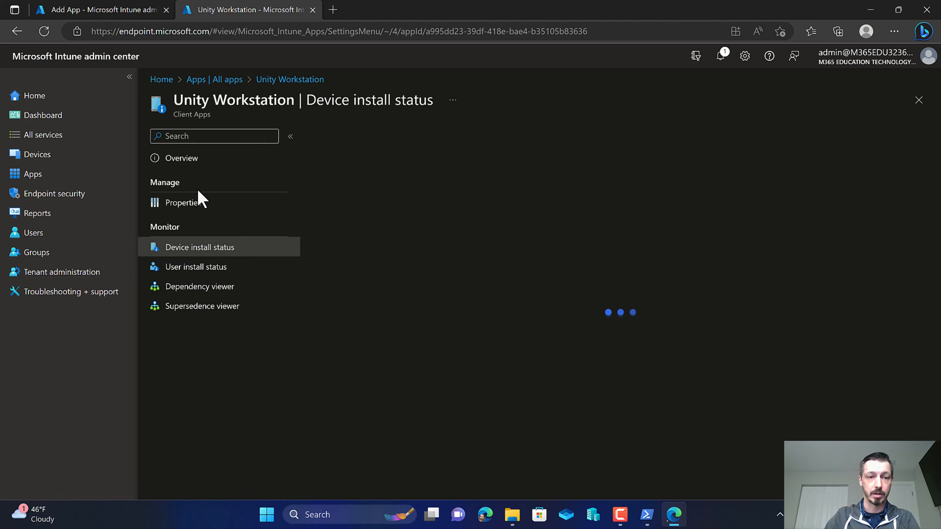
pyautogui.click(200, 203)
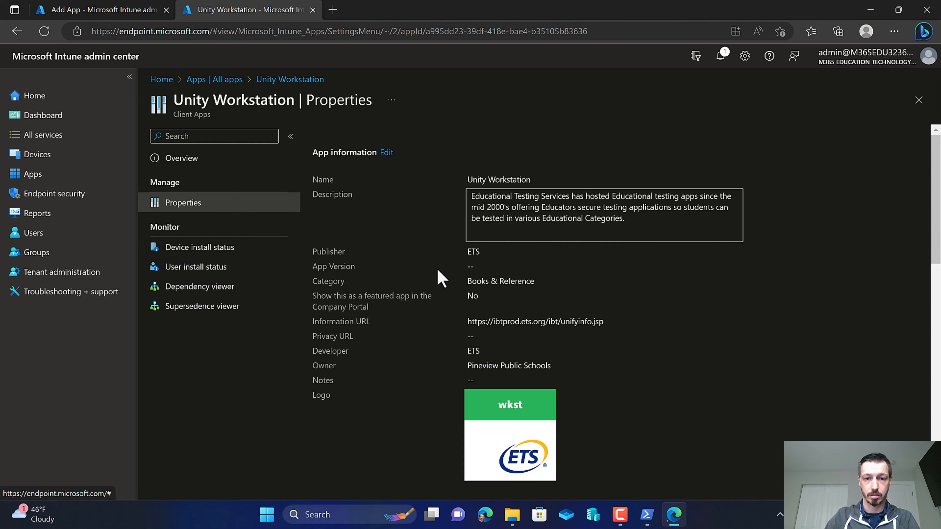
# Copy the install command "UnifyWksInstaller.exe /S /v/qn" from Unity Workstation's properties into the new app's install command.
pyautogui.moveTo(640, 224); pyautogui.dragTo(470, 199)
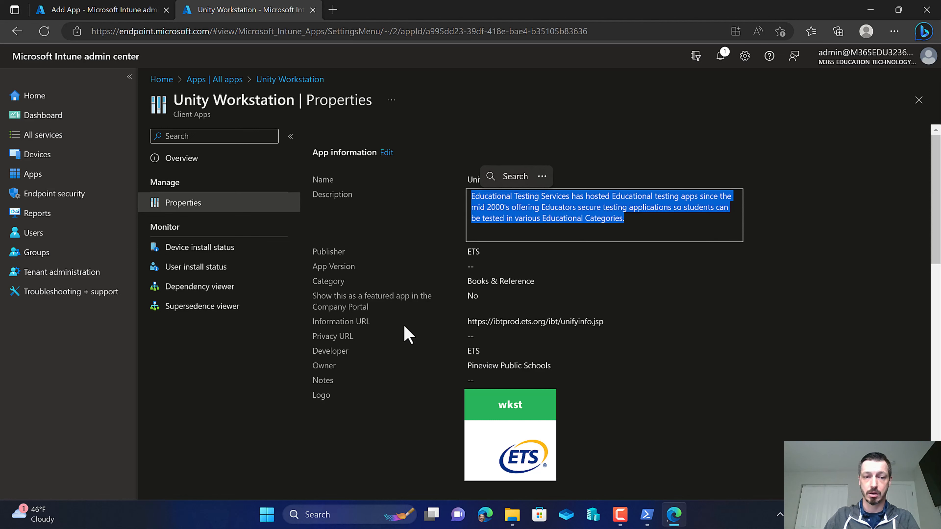
pyautogui.scroll(-5, 412, 319)
pyautogui.moveTo(574, 199); pyautogui.dragTo(466, 199)
pyautogui.hotkey('ctrl', 'c')
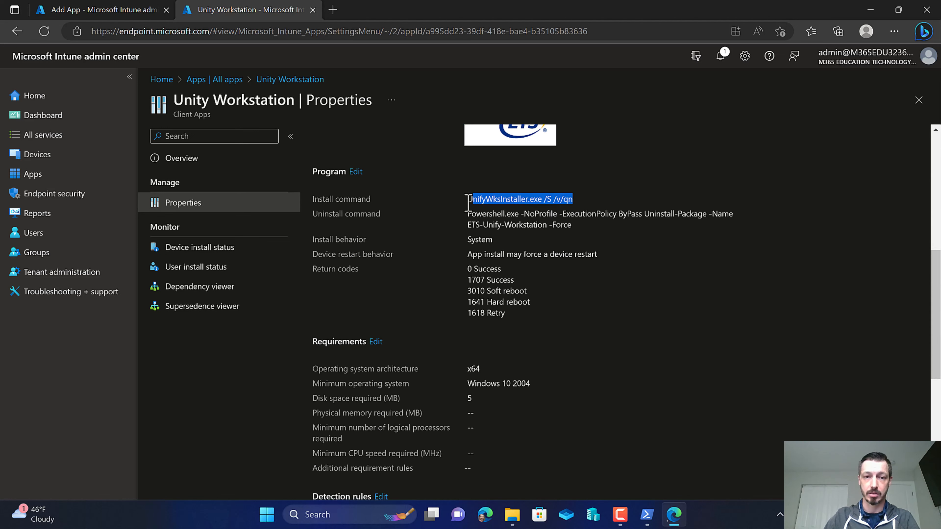
pyautogui.click(136, 10)
pyautogui.click(364, 201)
pyautogui.hotkey('ctrl', 'v')
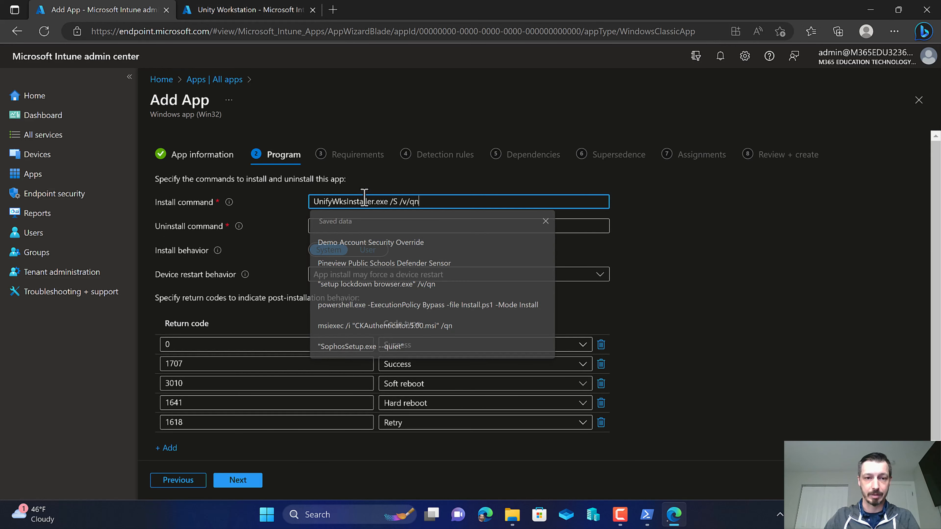
# Copy Unity Workstation's uninstall command "Powershell.exe -NoProfile -ExecutionPolicy ByPass Uninstall-Package -Name ETS-Unify-Workstation -Force" into the new app's uninstall command.
pyautogui.click(361, 225)
pyautogui.click(256, 11)
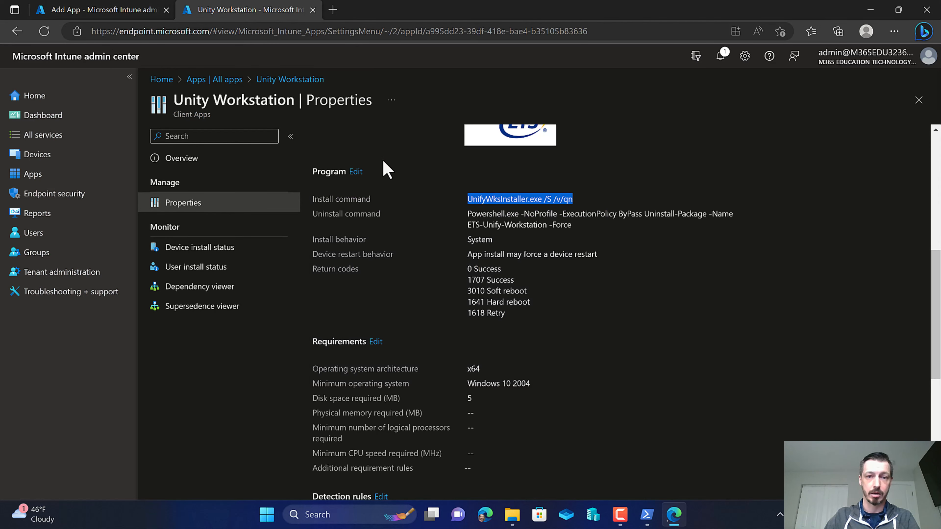
pyautogui.moveTo(593, 228); pyautogui.dragTo(468, 217)
pyautogui.hotkey('ctrl', 'c')
pyautogui.click(82, 11)
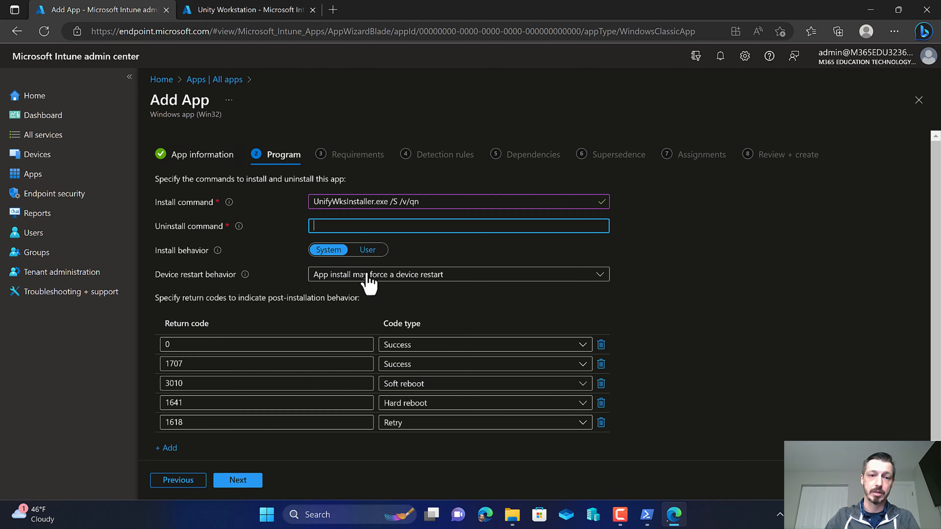
pyautogui.click(380, 226)
pyautogui.hotkey('ctrl', 'v')
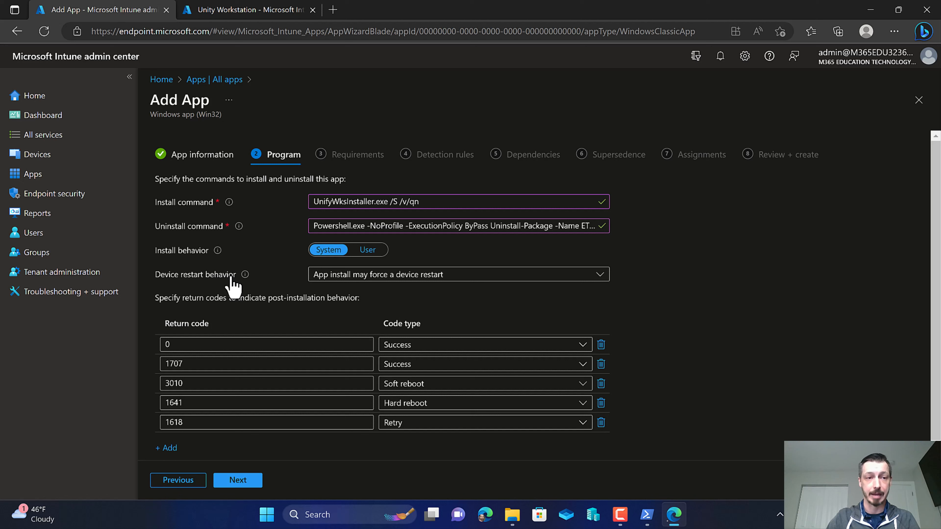
# Check the device restart options, keep "App install may force a device restart", and continue to the Requirements settings.
pyautogui.click(521, 278)
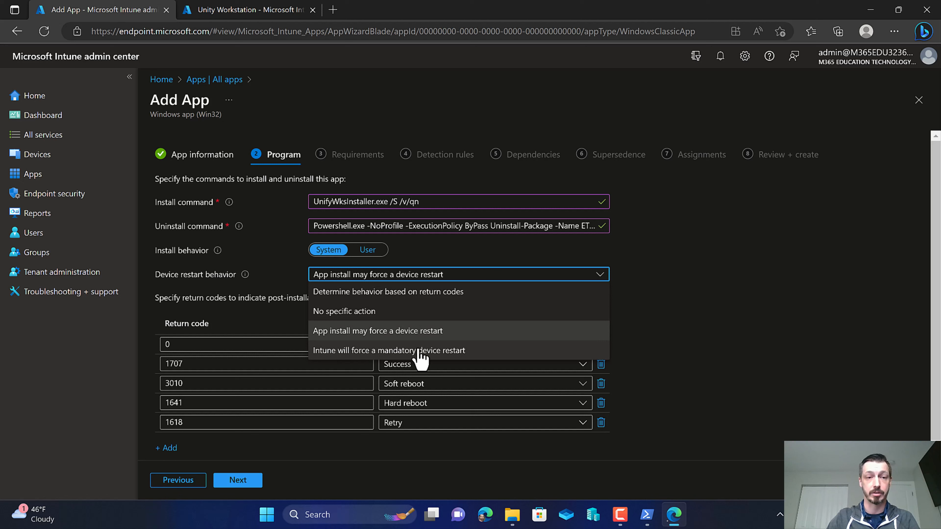
pyautogui.click(280, 268)
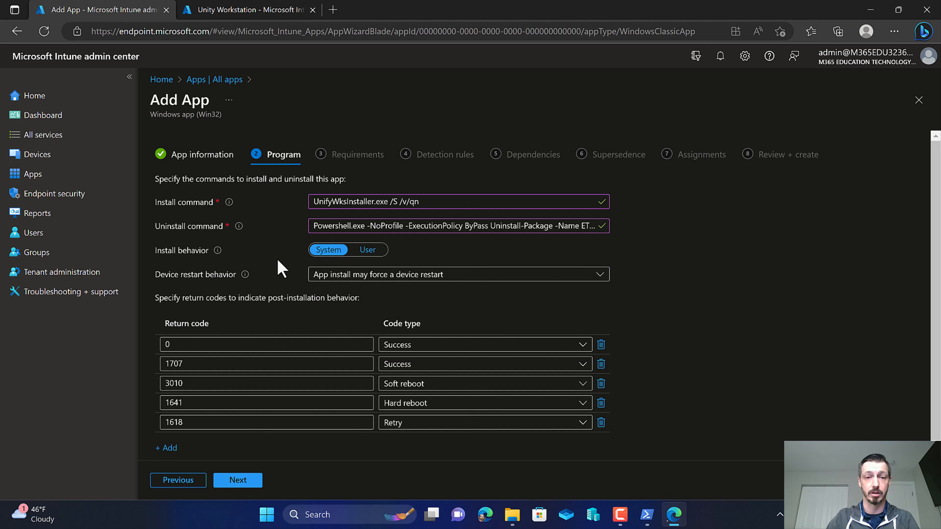
pyautogui.click(258, 491)
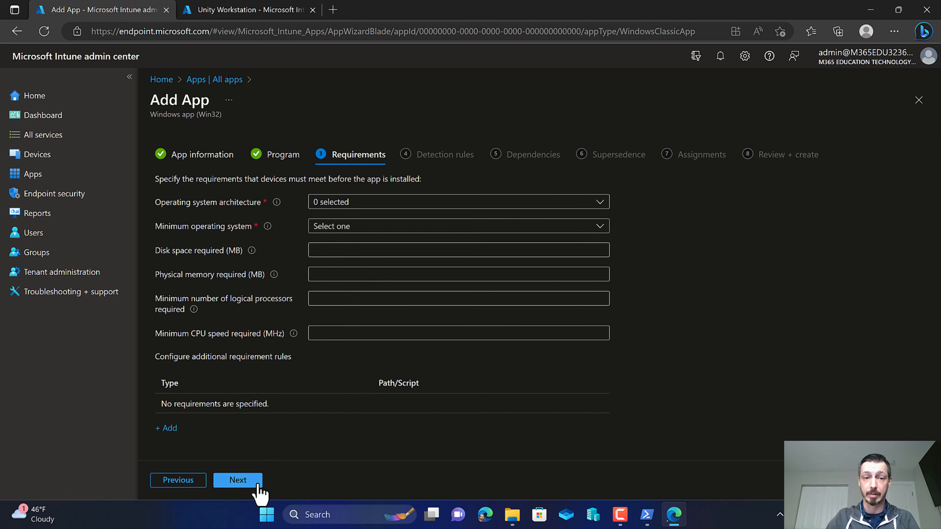
# Require the 64-bit operating system architecture and set the minimum operating system to Windows 10 2004.
pyautogui.click(363, 203)
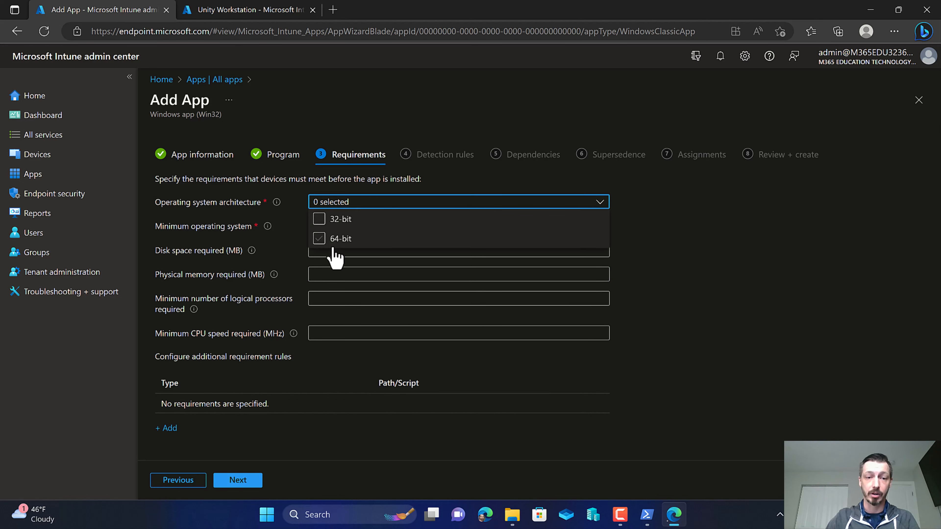
pyautogui.click(319, 239)
pyautogui.click(284, 243)
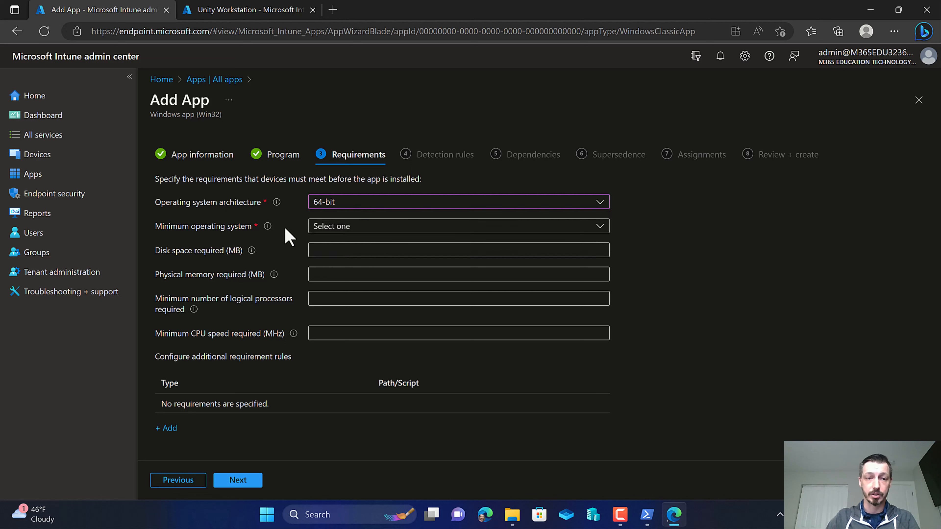
pyautogui.click(381, 227)
pyautogui.scroll(-1, 409, 384)
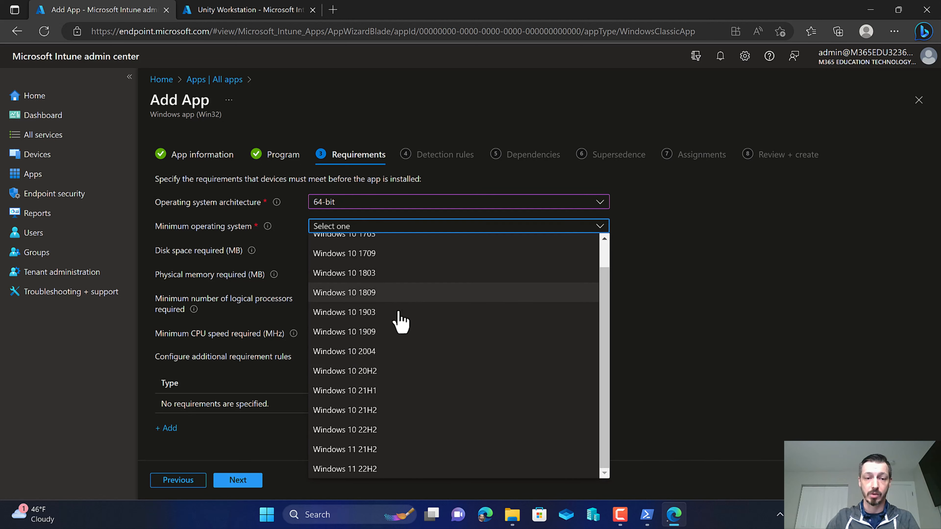
pyautogui.click(374, 351)
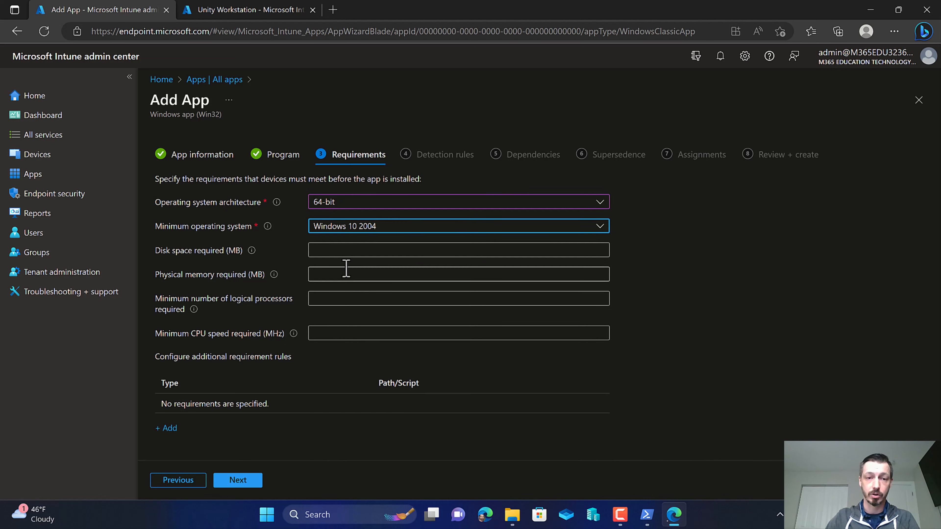
# Set the required disk space to 5 MB and continue to the detection rules.
pyautogui.click(325, 250)
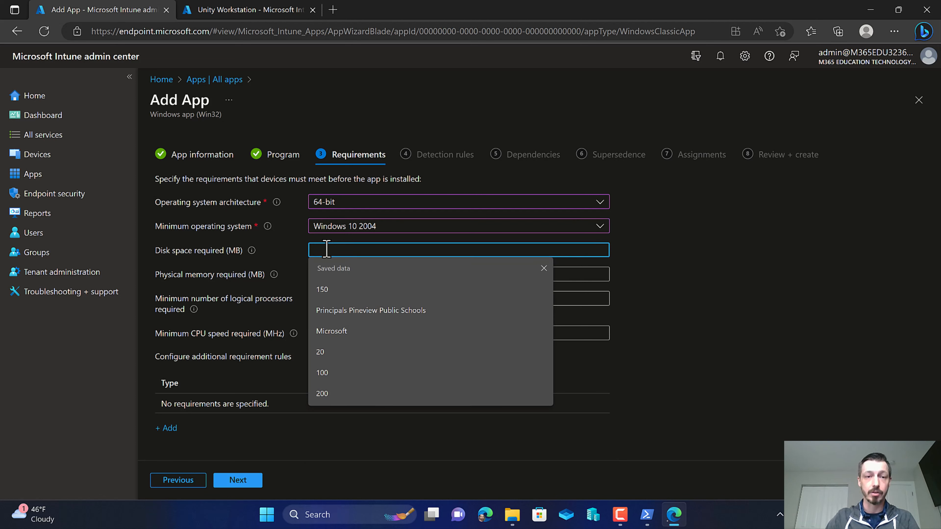
pyautogui.write('5')
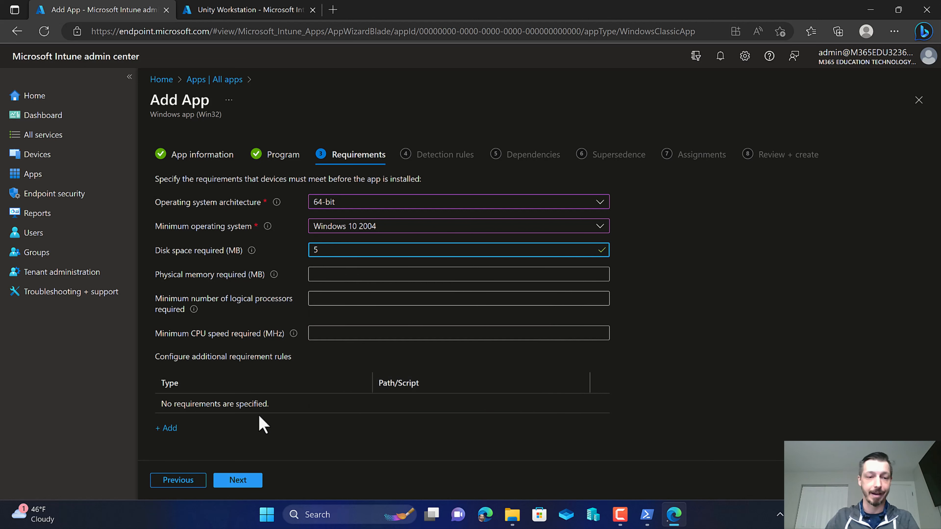
pyautogui.click(258, 483)
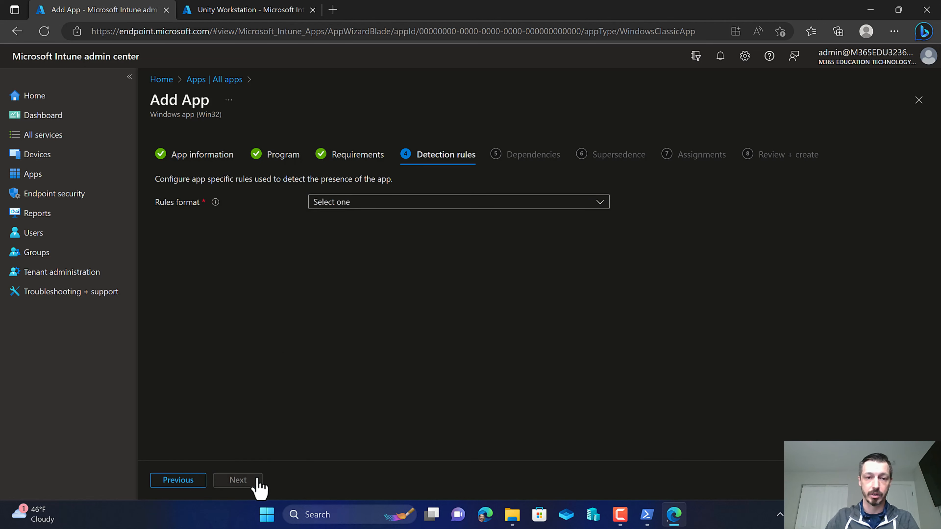
# Choose to manually configure detection rules and add a new rule of type File.
pyautogui.click(369, 204)
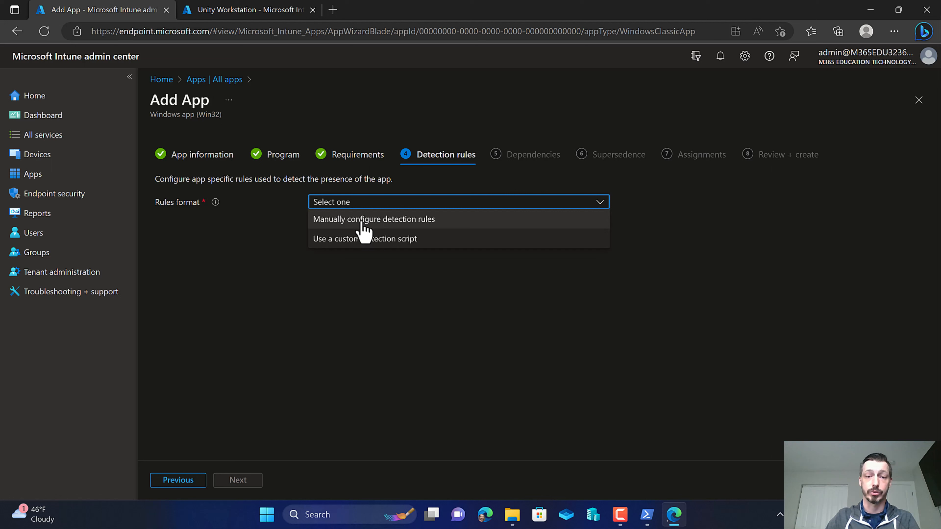
pyautogui.click(364, 222)
pyautogui.click(166, 277)
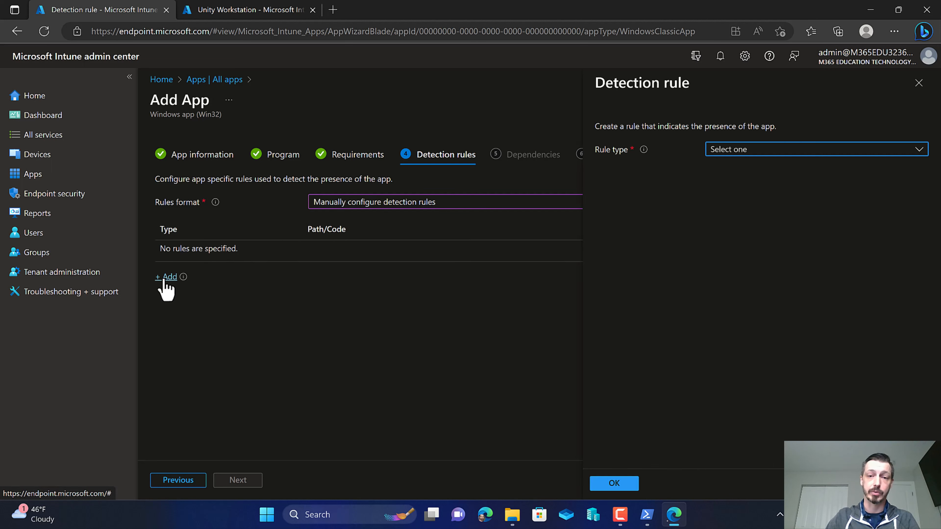
pyautogui.click(763, 150)
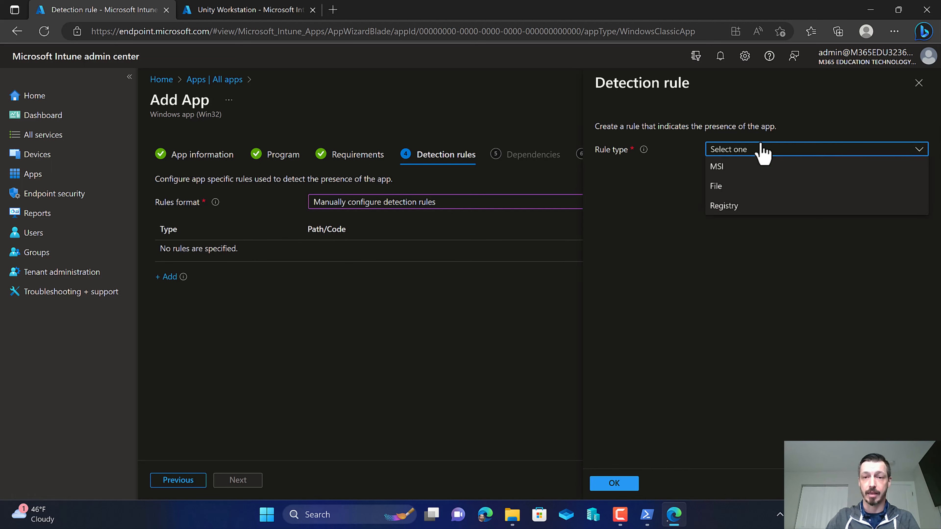
pyautogui.click(739, 189)
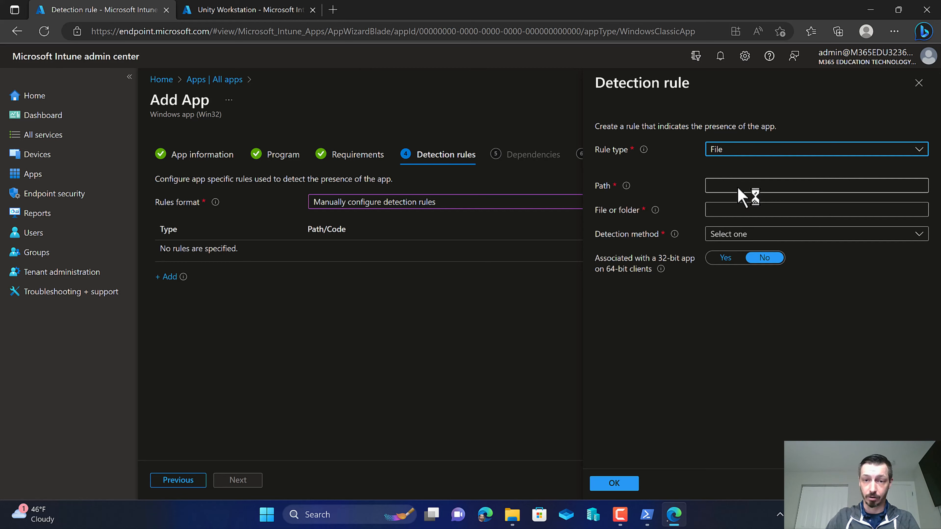
# Copy the path "C:\ProgramData\ETS\IBT2\wks\wksLauncher" from Unity Workstation's detection rule into the new rule's path.
pyautogui.click(739, 185)
pyautogui.click(267, 10)
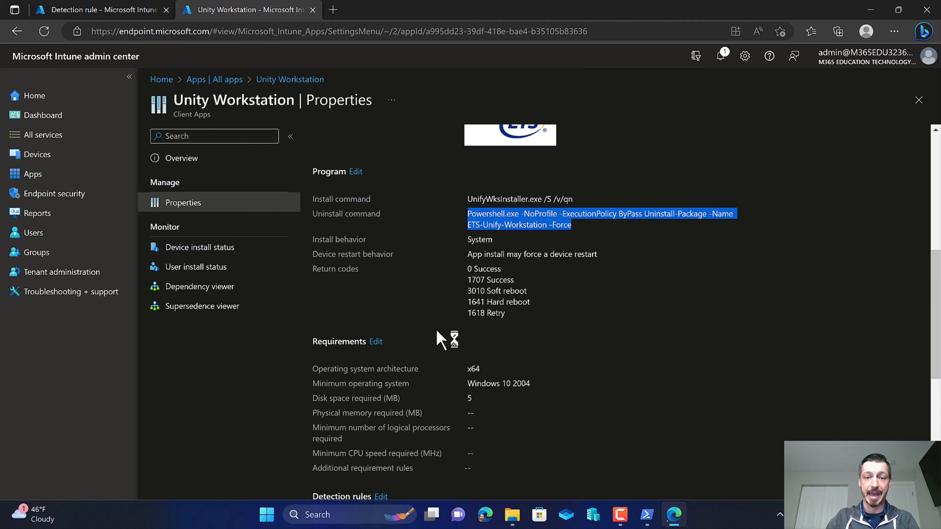
pyautogui.scroll(-8, 441, 336)
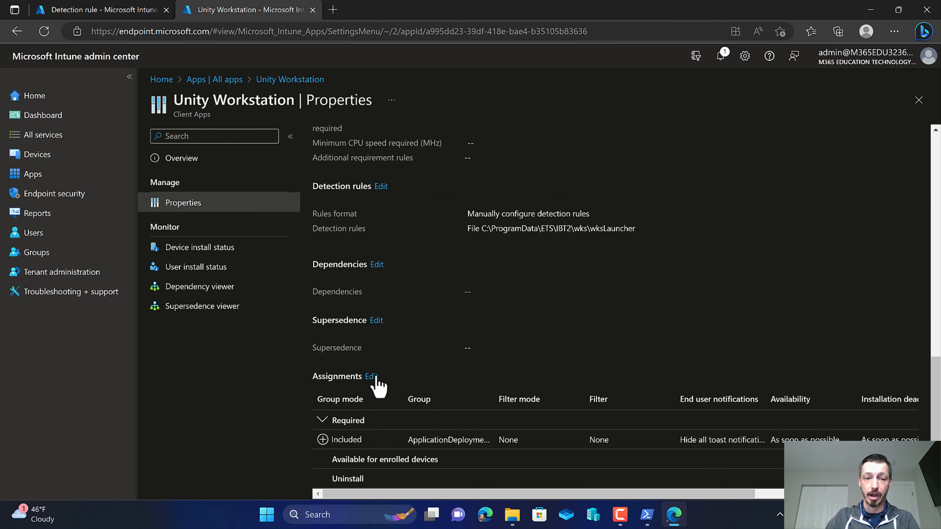
pyautogui.click(381, 186)
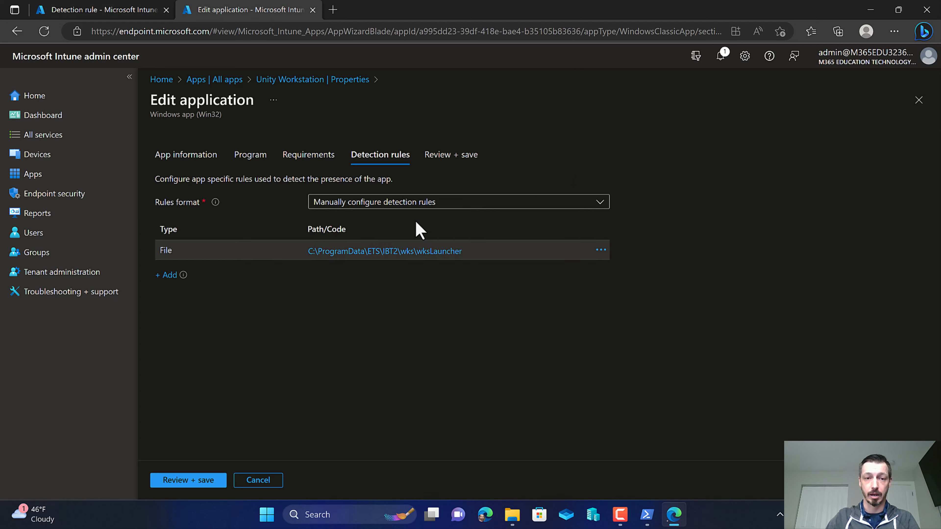
pyautogui.click(340, 253)
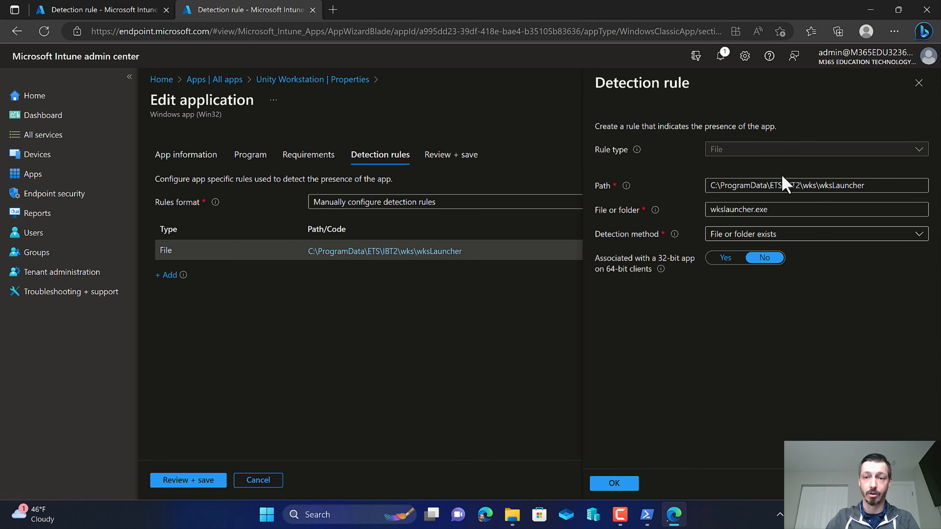
pyautogui.moveTo(882, 187); pyautogui.dragTo(615, 184)
pyautogui.hotkey('ctrl', 'c')
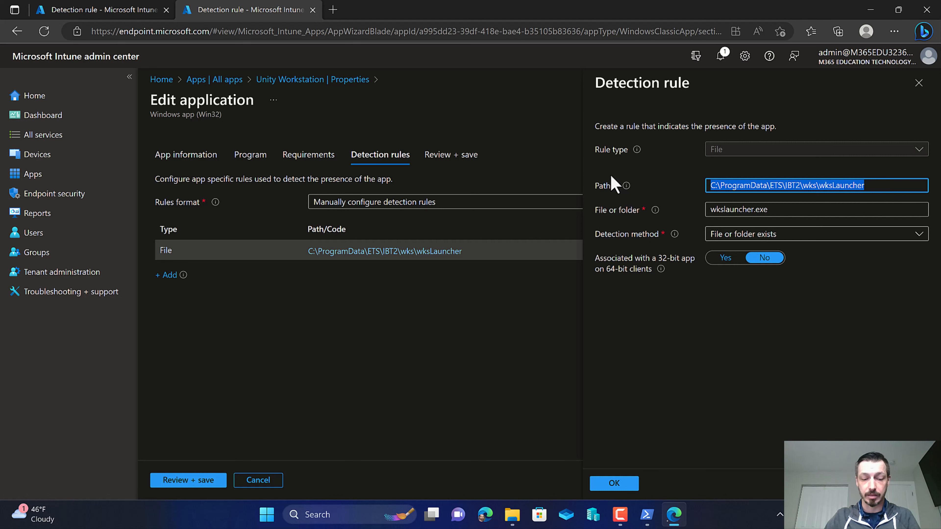
pyautogui.click(119, 17)
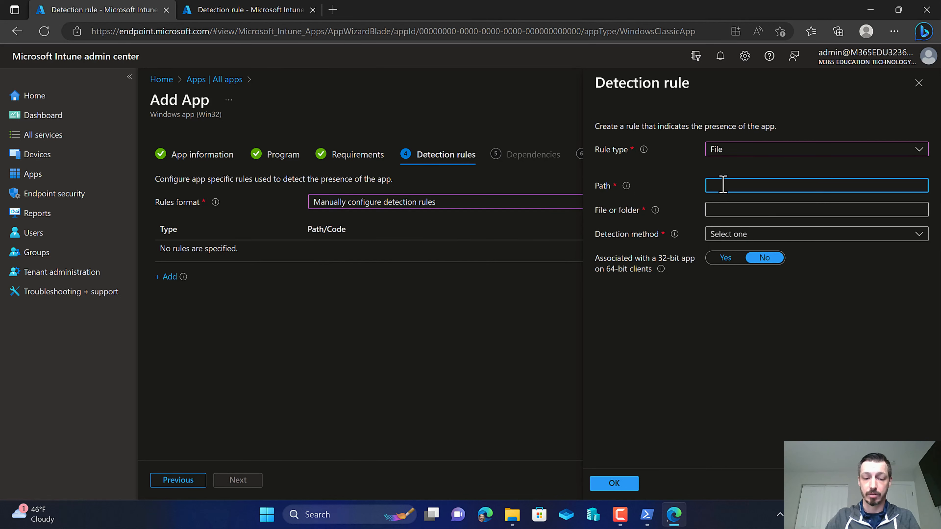
pyautogui.click(716, 185)
pyautogui.hotkey('ctrl', 'v')
# Copy the file name "wkslauncher.exe" from Unity Workstation's detection rule into the new rule's file or folder.
pyautogui.click(213, 9)
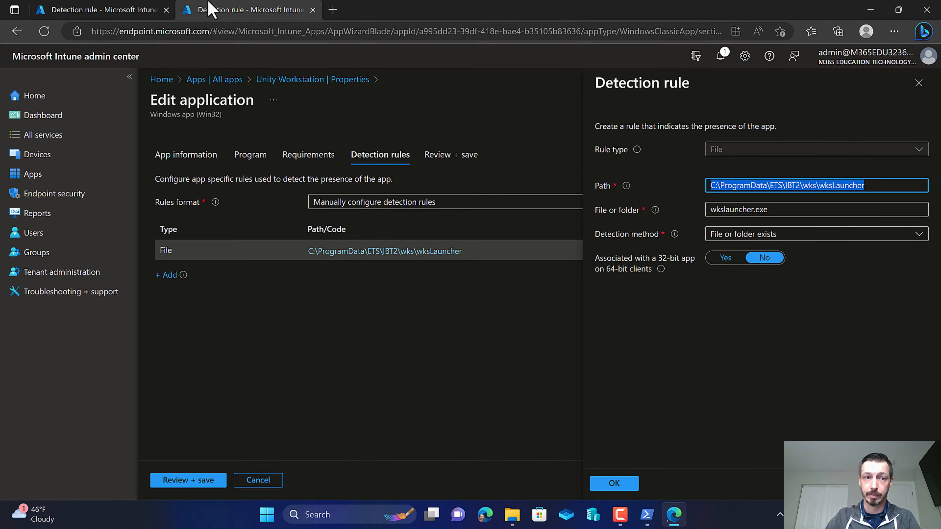
pyautogui.doubleClick(769, 210)
pyautogui.hotkey('ctrl', 'c')
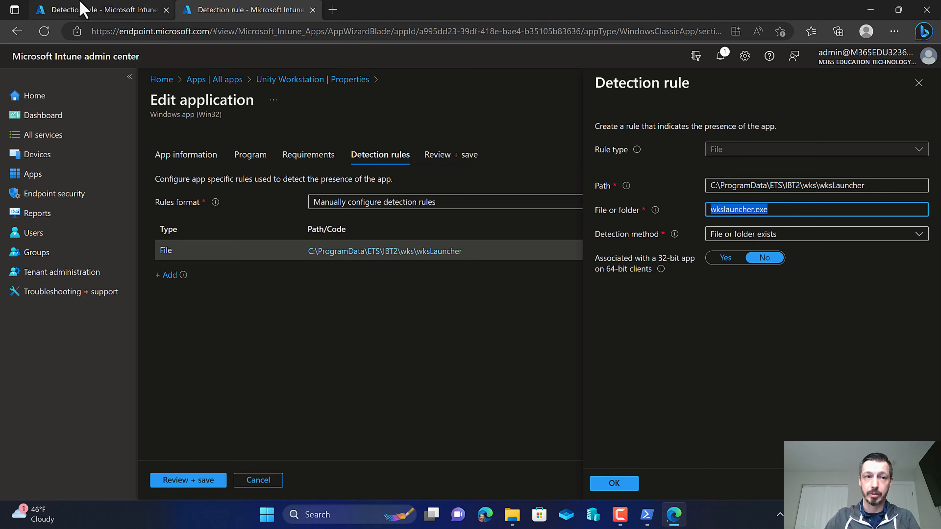
pyautogui.click(98, 10)
pyautogui.click(759, 210)
pyautogui.hotkey('ctrl', 'v')
# Set the detection method to "File or folder exists" and save the detection rule.
pyautogui.click(714, 239)
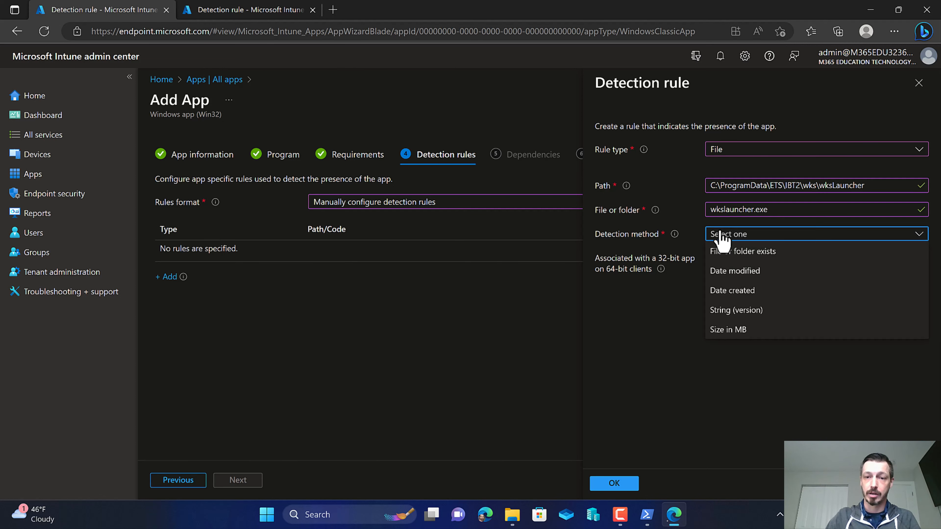
pyautogui.click(742, 252)
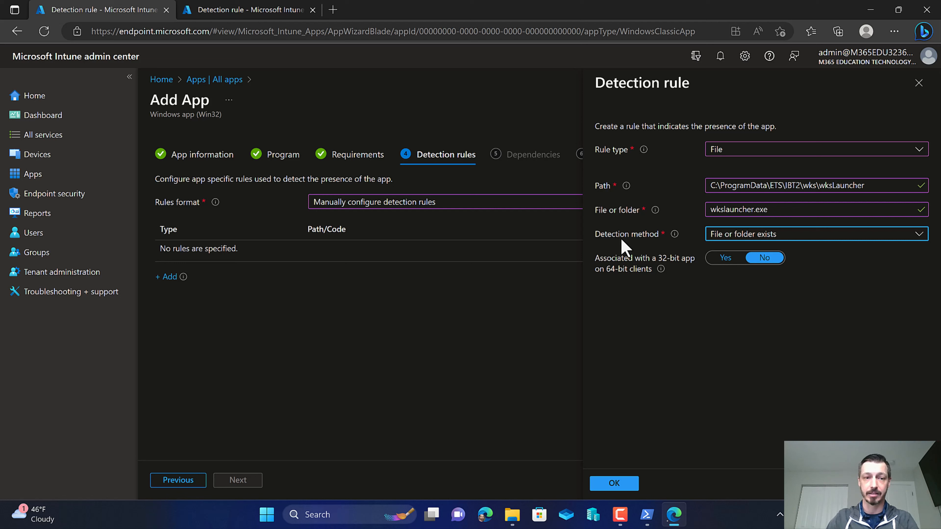
pyautogui.click(623, 488)
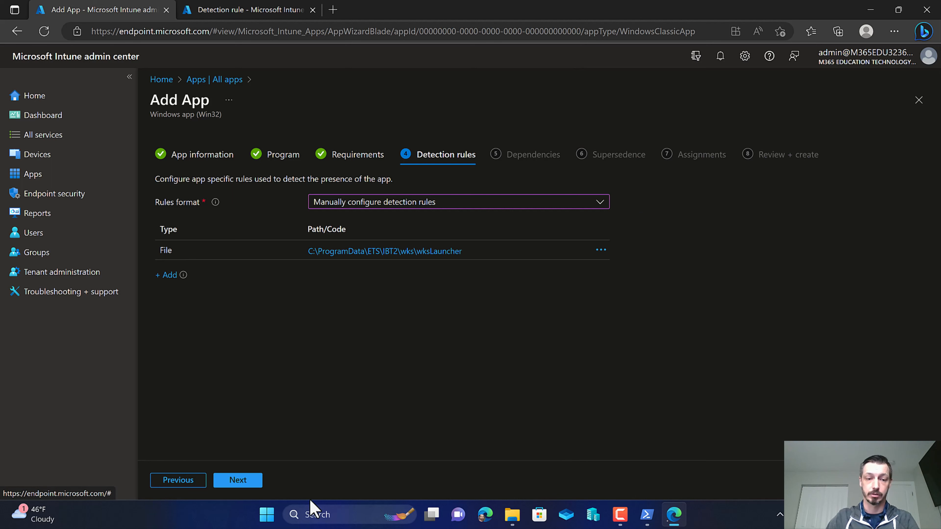
# Continue to the Assignments settings without adding any dependencies or superseded apps.
pyautogui.click(253, 487)
pyautogui.click(254, 487)
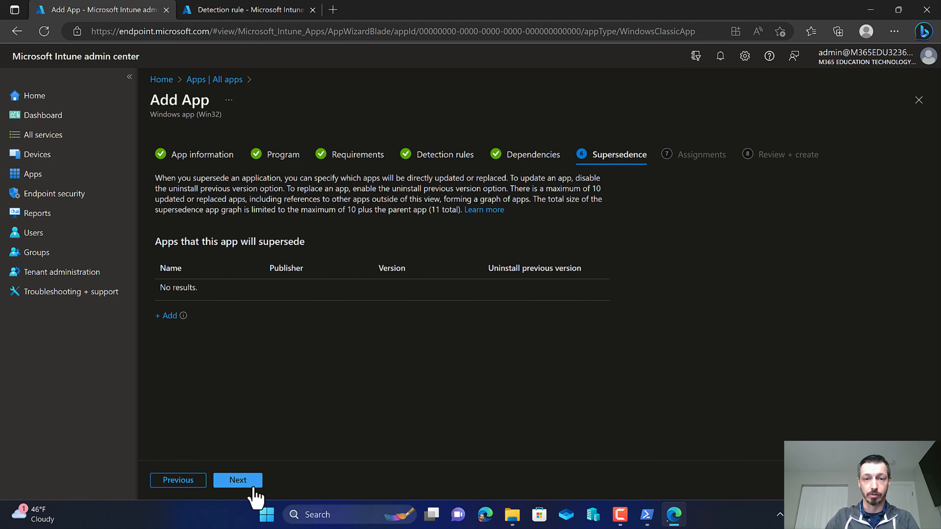
pyautogui.click(255, 489)
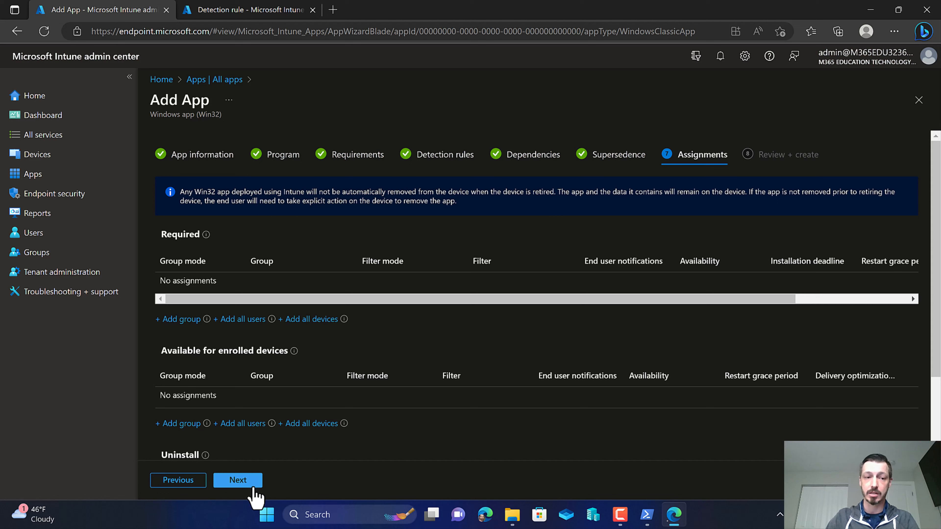
# Search the groups for "pineview public" and add Pineview Public Schools Hardware as a required assignment.
pyautogui.click(181, 319)
pyautogui.click(675, 127)
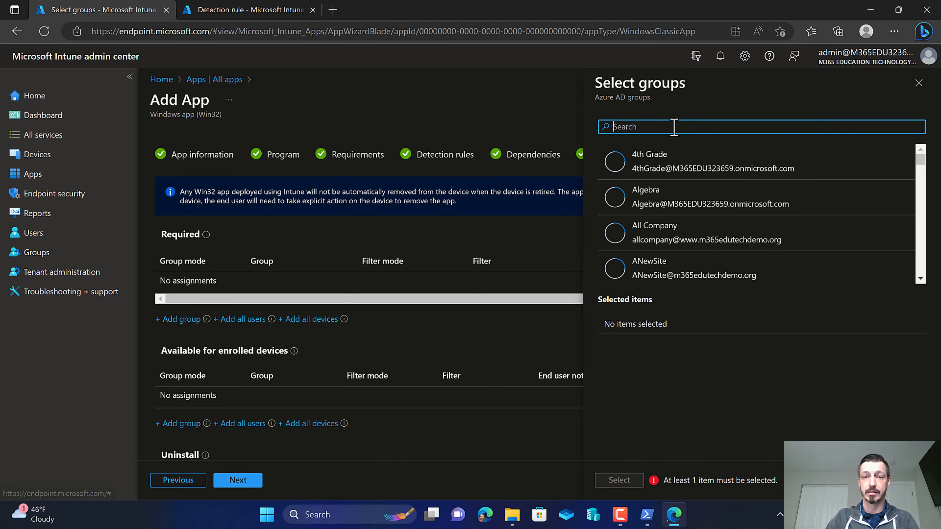
pyautogui.write('pineview ')
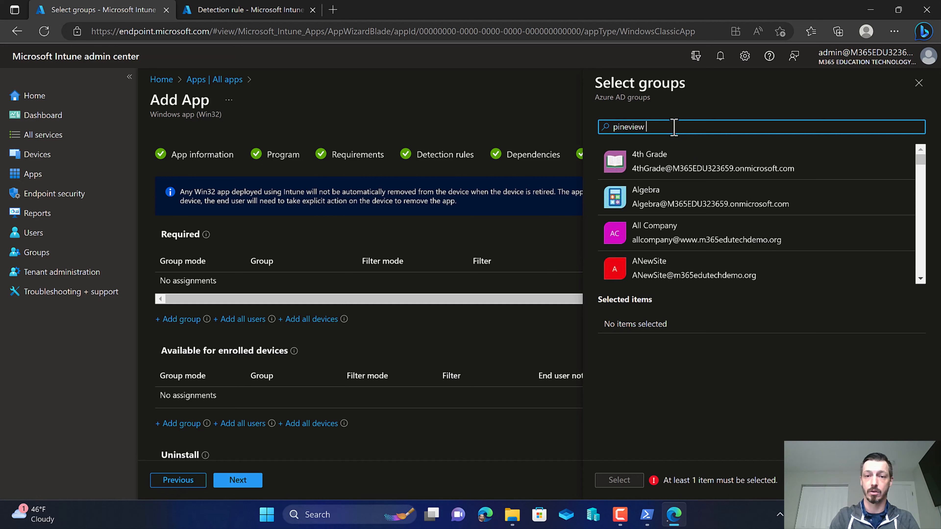
pyautogui.write('public')
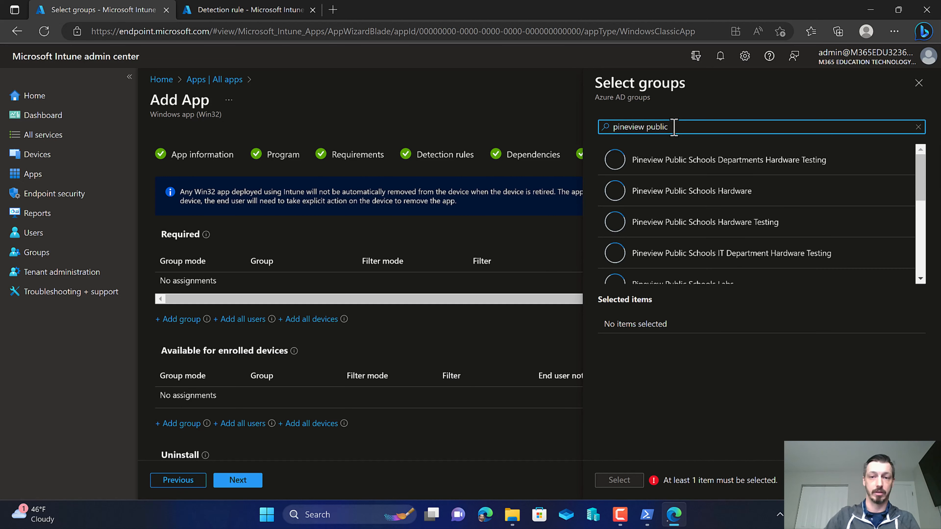
pyautogui.click(701, 193)
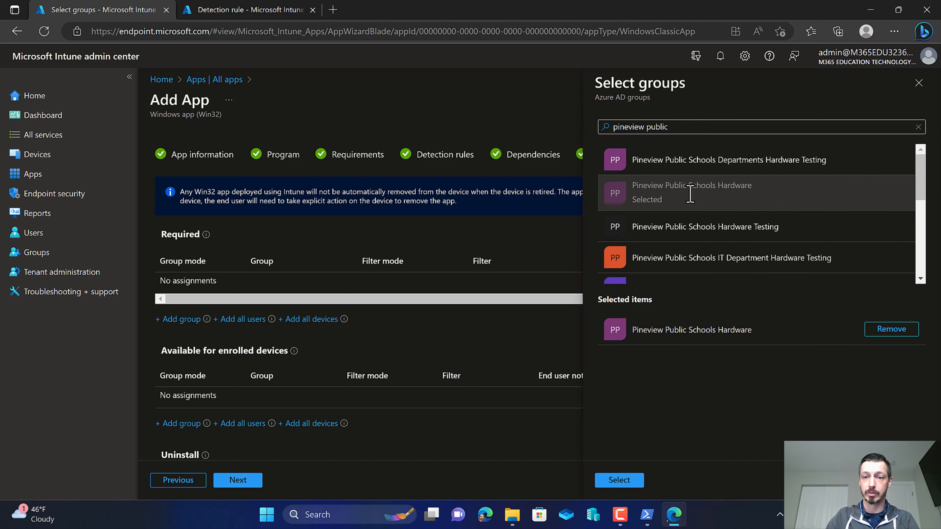
pyautogui.click(624, 480)
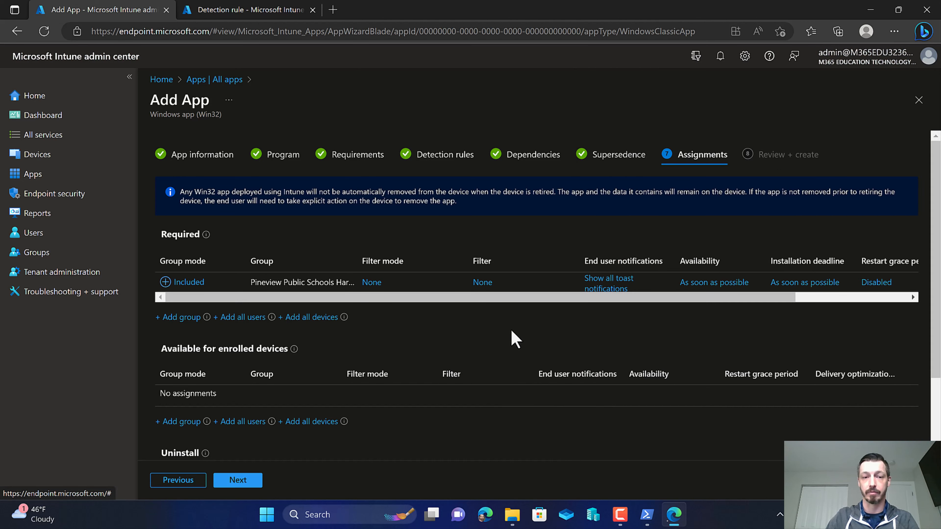
# Edit the Pineview Public Schools Hardware assignment to hide all toast notifications and use the device time zone.
pyautogui.click(628, 289)
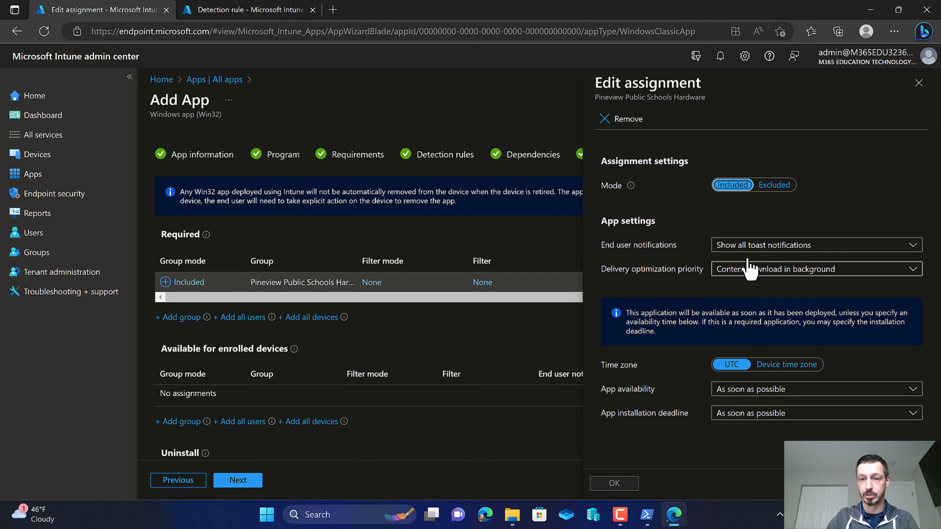
pyautogui.click(765, 245)
pyautogui.click(746, 302)
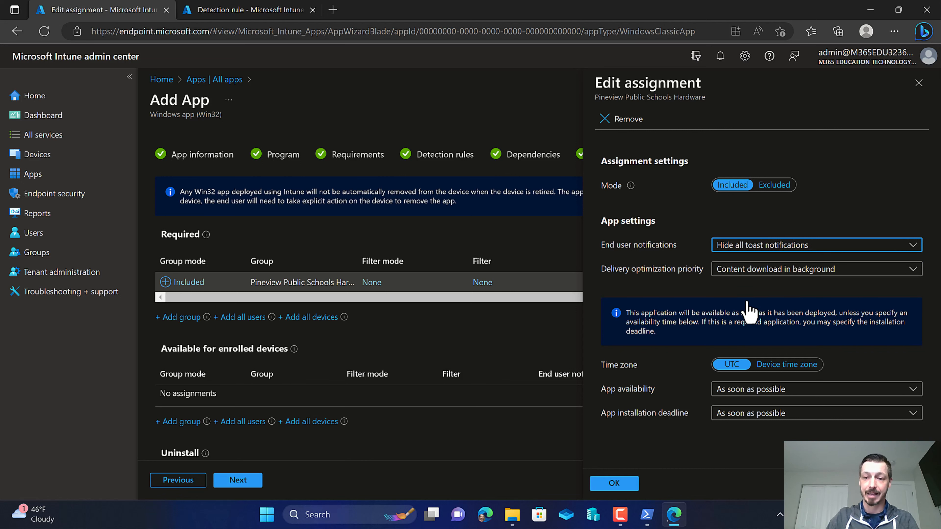
pyautogui.click(789, 367)
pyautogui.click(630, 486)
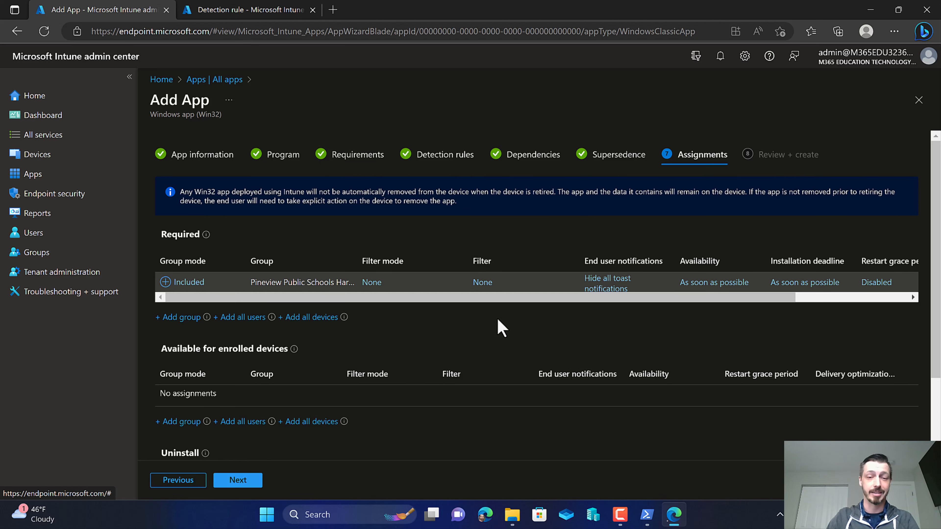
# Review the Required, Available for enrolled devices and Uninstall assignment sections.
pyautogui.scroll(-3, 501, 328)
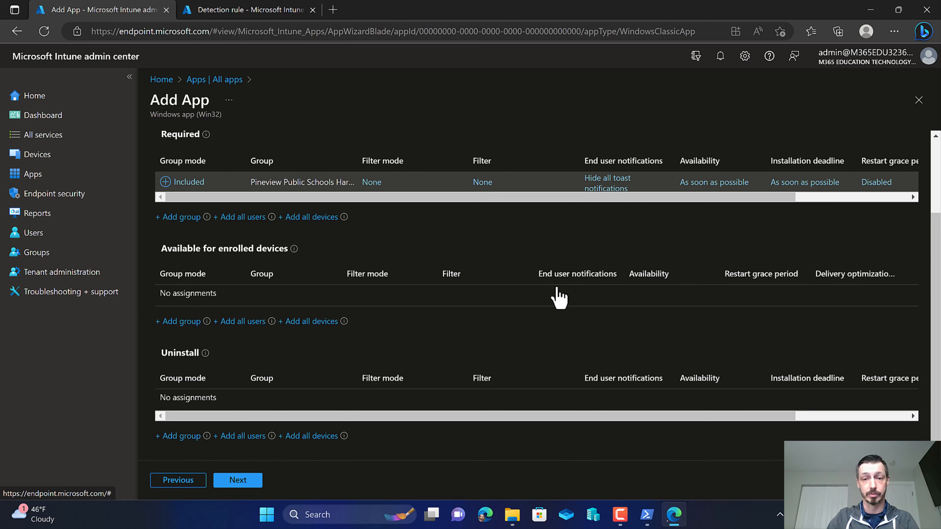
pyautogui.scroll(1, 499, 320)
pyautogui.scroll(1, 499, 320)
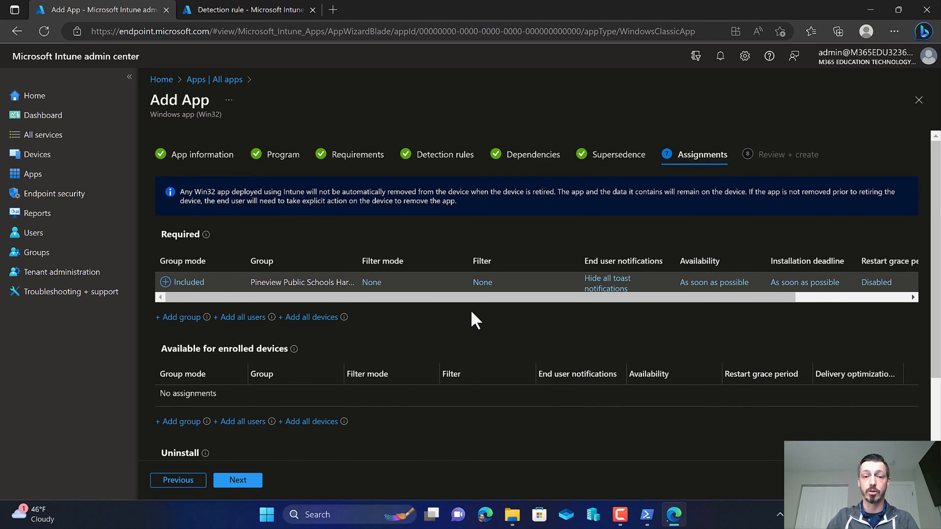
pyautogui.scroll(-2, 425, 377)
pyautogui.scroll(2, 425, 377)
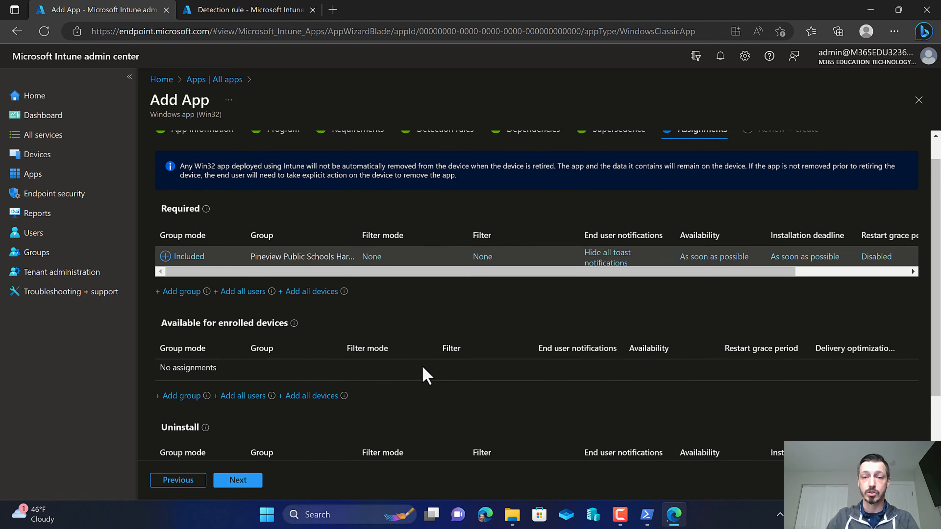
pyautogui.scroll(-2, 426, 377)
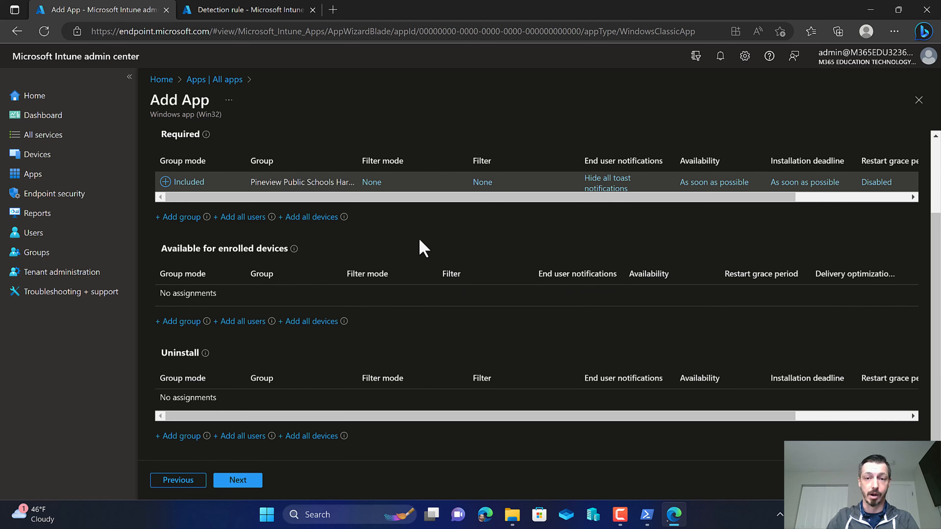
pyautogui.scroll(2, 420, 347)
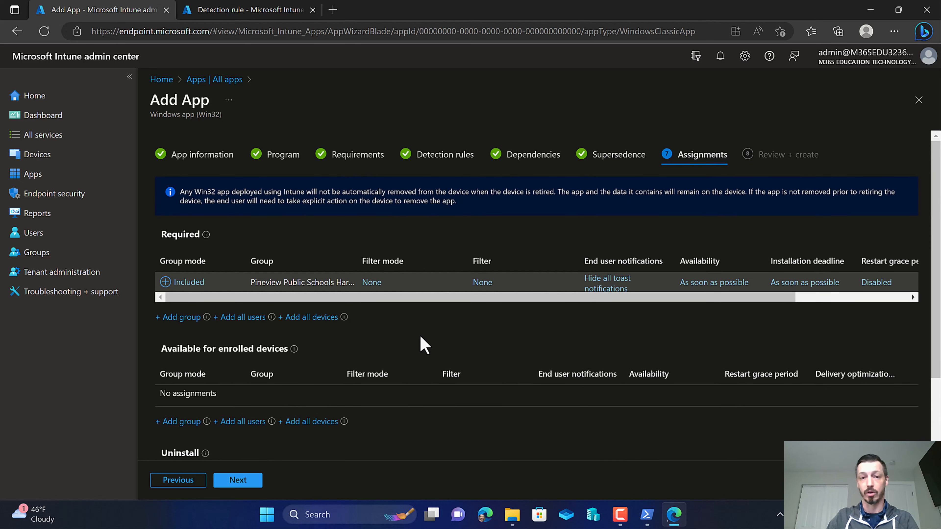